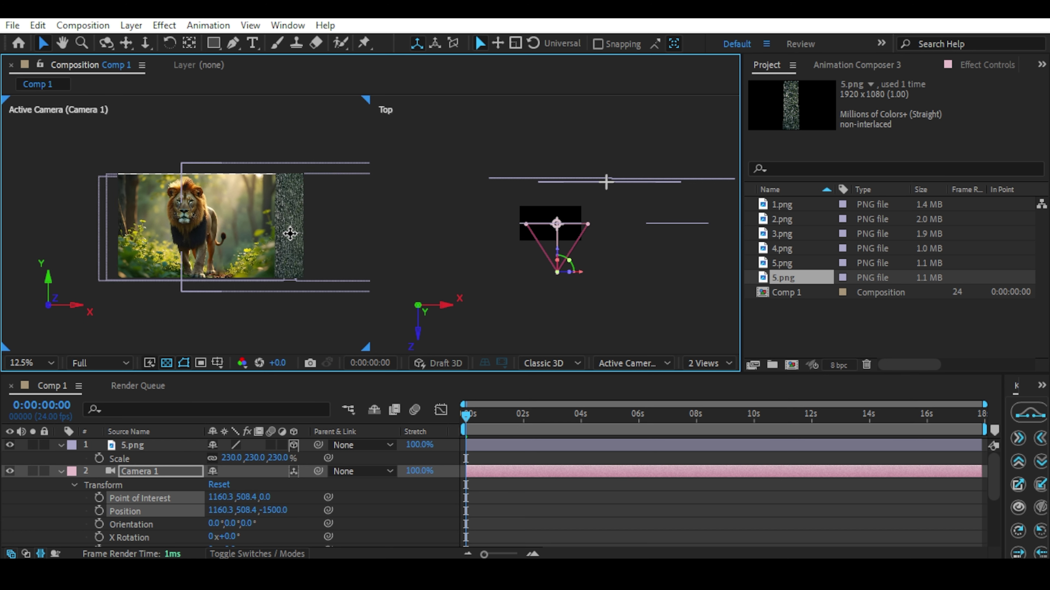
Move the 5.png tree-trunk layer along X in the top view to X 3184, out of the lion shot
{"action": "left_click", "coordinate": [575, 500]}
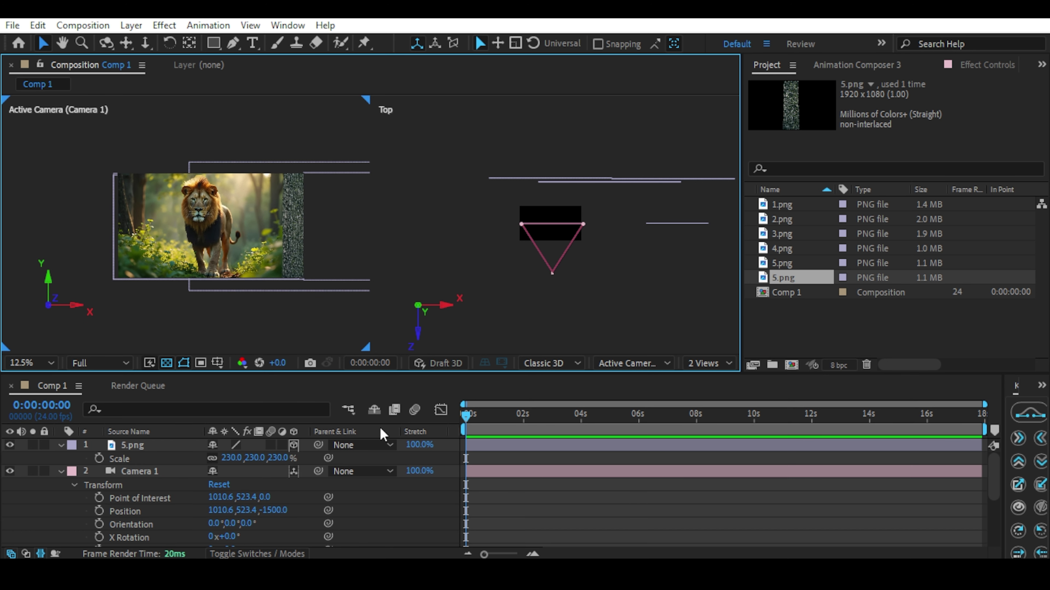
{"action": "left_click", "coordinate": [304, 289]}
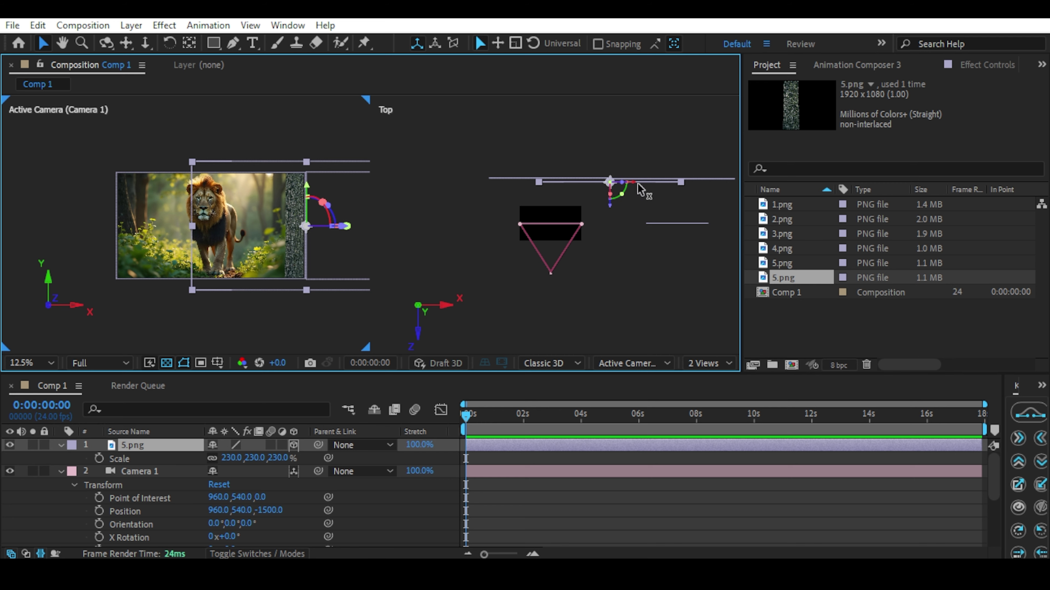
{"action": "left_click", "coordinate": [641, 190]}
Keyframe Camera 1's Point of Interest and Position at 0:00 and again with the same values at about 2 seconds
{"action": "scroll", "coordinate": [97, 487], "scroll_direction": "down", "scroll_amount": 3}
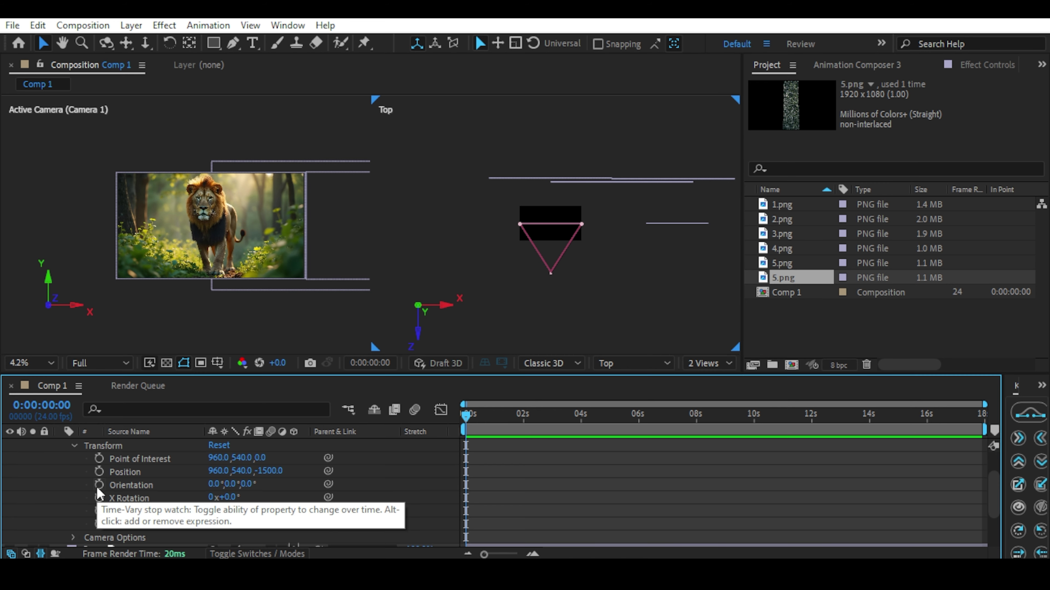
{"action": "left_click", "coordinate": [98, 461]}
{"action": "left_click", "coordinate": [98, 472]}
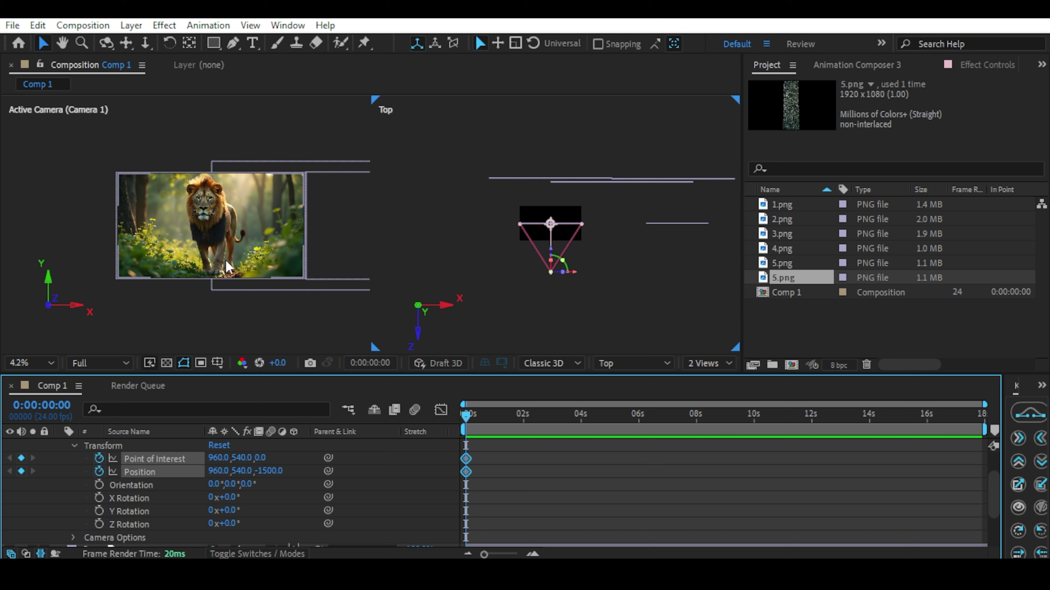
{"action": "left_click", "coordinate": [516, 449]}
{"action": "left_click_drag", "start_coordinate": [471, 416], "coordinate": [520, 426]}
{"action": "key", "text": "ctrl+v"}
{"action": "key", "text": "Home"}
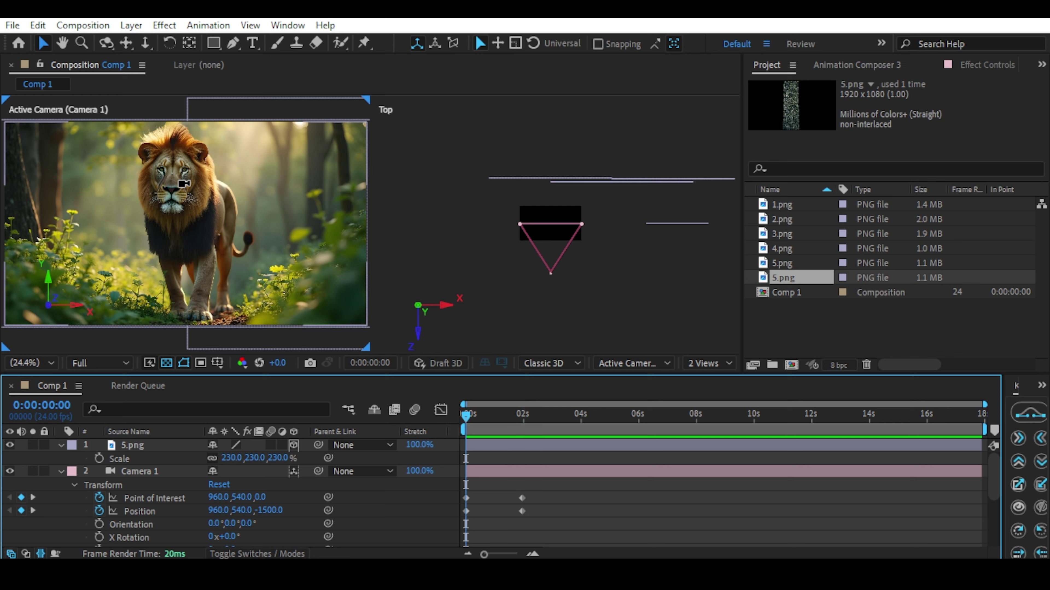
At 0:00, frame the camera closer on the lion's face, with Position about 950, 404, -982, and preview the zoom-out
{"action": "scroll", "coordinate": [186, 180], "scroll_direction": "up", "scroll_amount": 5}
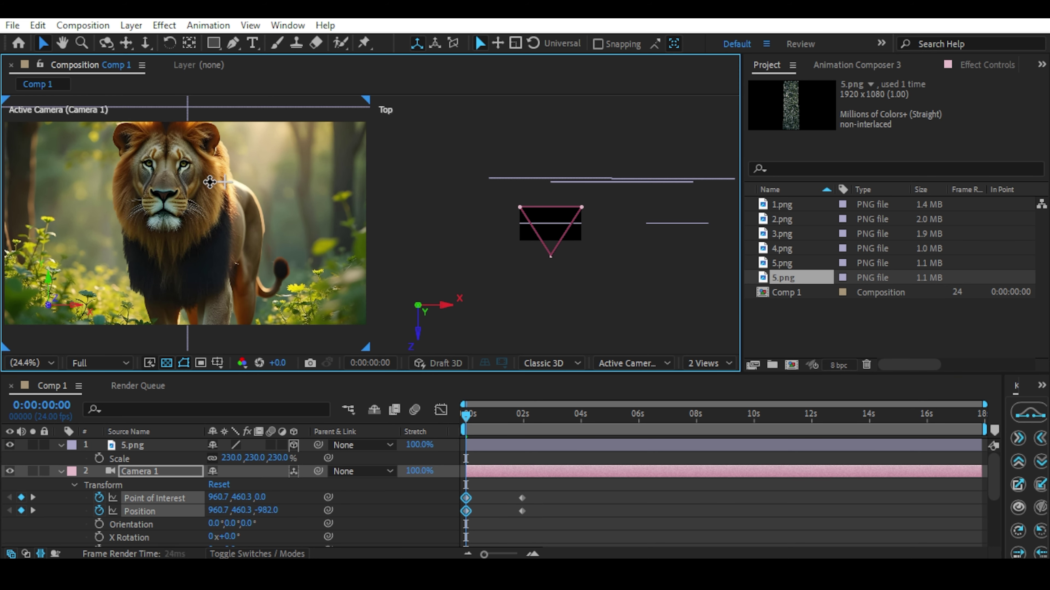
{"action": "left_click", "coordinate": [632, 509]}
{"action": "key", "text": "space"}
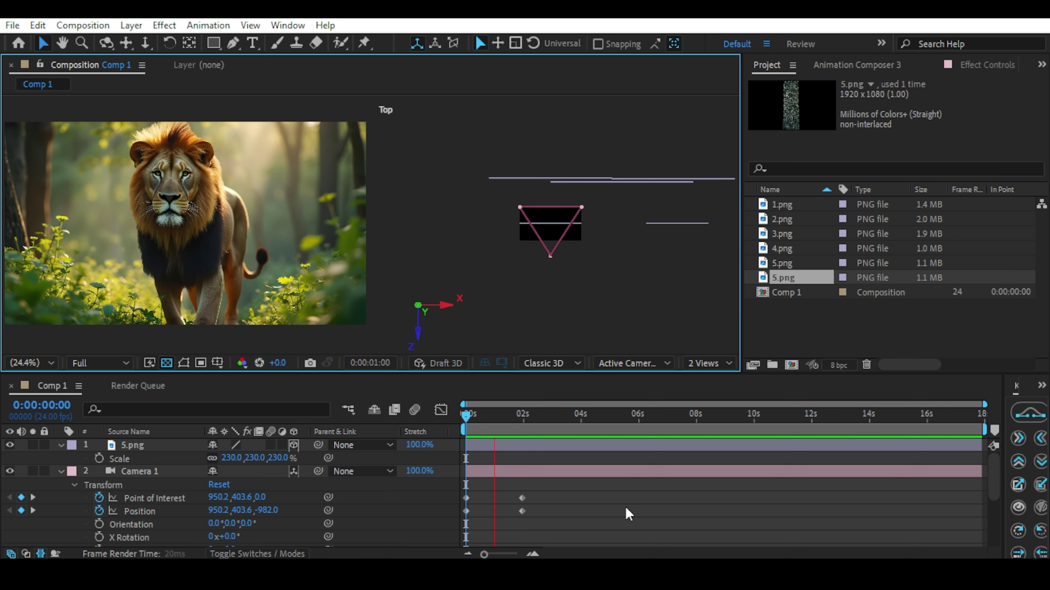
Apply Easy Ease to the camera's Point of Interest and Position keyframes, check their speed graph and replay from the start
{"action": "left_click_drag", "start_coordinate": [534, 519], "coordinate": [459, 492]}
{"action": "key", "text": "F9"}
{"action": "left_click", "coordinate": [441, 410]}
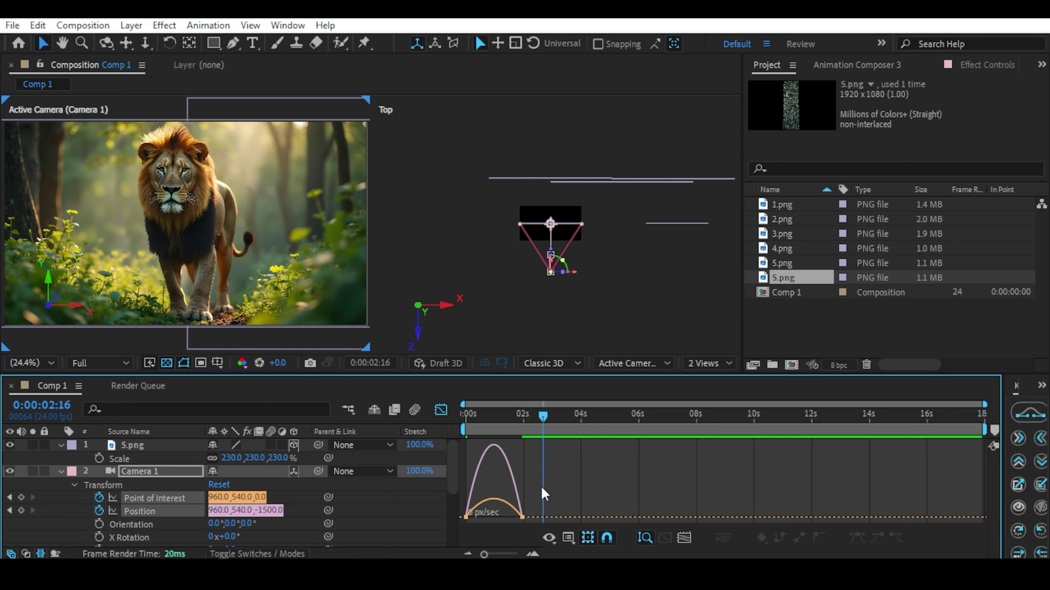
{"action": "key", "text": "shift+F3"}
{"action": "key", "text": "Home"}
{"action": "key", "text": "space"}
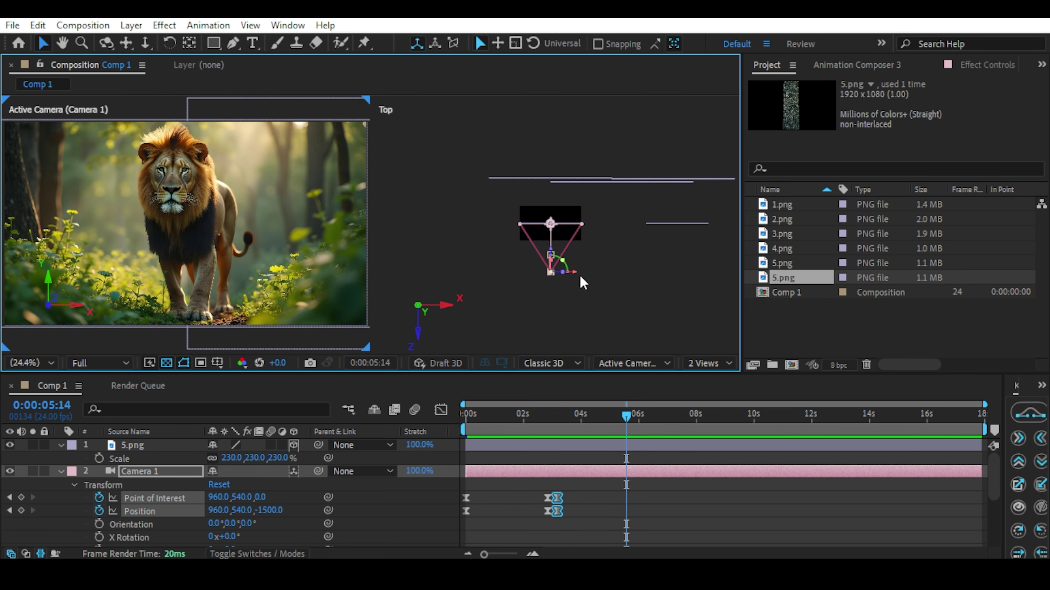
At 0:00:05:14, move the camera along X to 4752 onto the snake scene and preview the pan from 0:00:03:04
{"action": "left_click_drag", "start_coordinate": [577, 274], "coordinate": [701, 292]}
{"action": "left_click", "coordinate": [647, 493]}
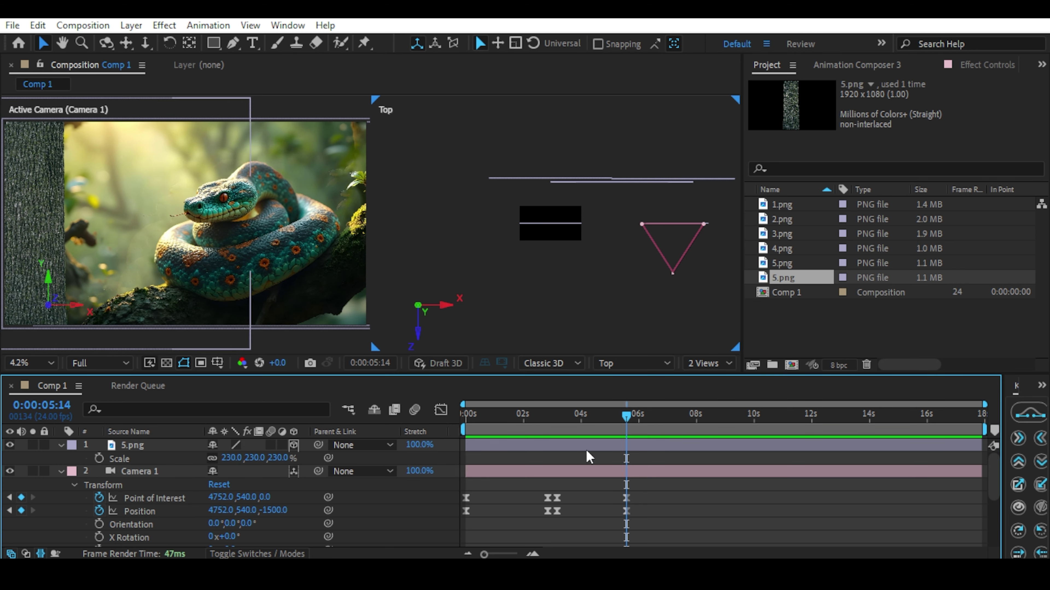
{"action": "left_click", "coordinate": [556, 419]}
{"action": "key", "text": "space"}
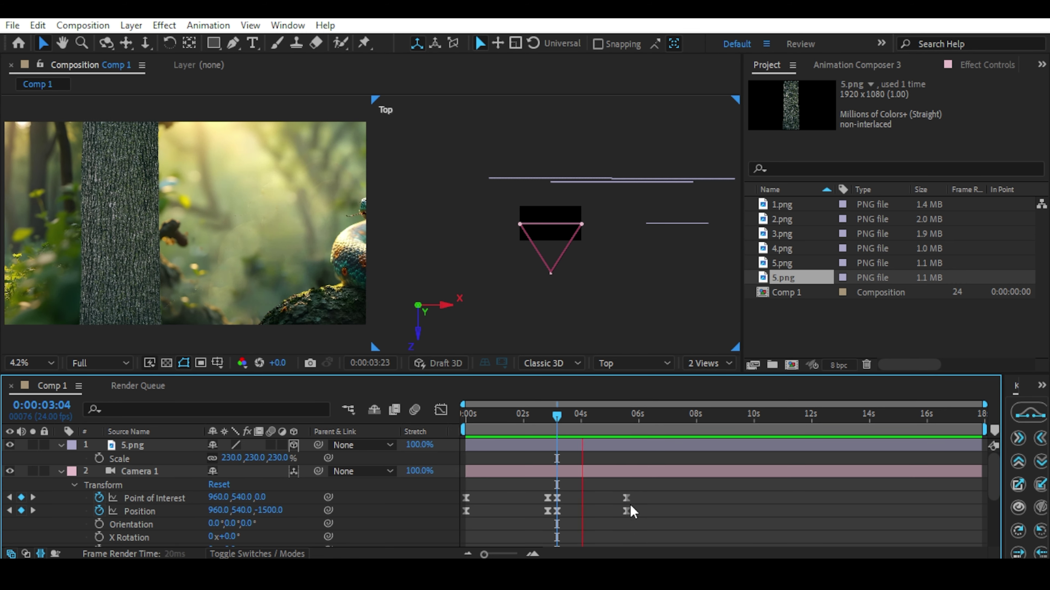
{"action": "key", "text": "space"}
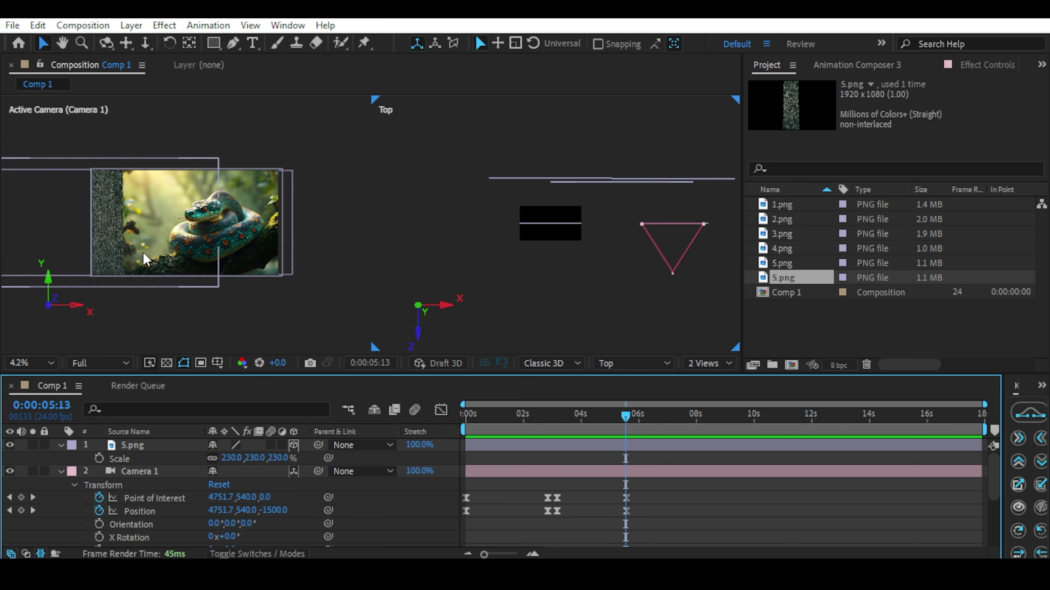
At 0:00:05:13, shift the camera further along X to about 4824 and preview the pan from 0:00:03:04
{"action": "left_click", "coordinate": [673, 272]}
{"action": "left_click_drag", "start_coordinate": [699, 276], "coordinate": [705, 276]}
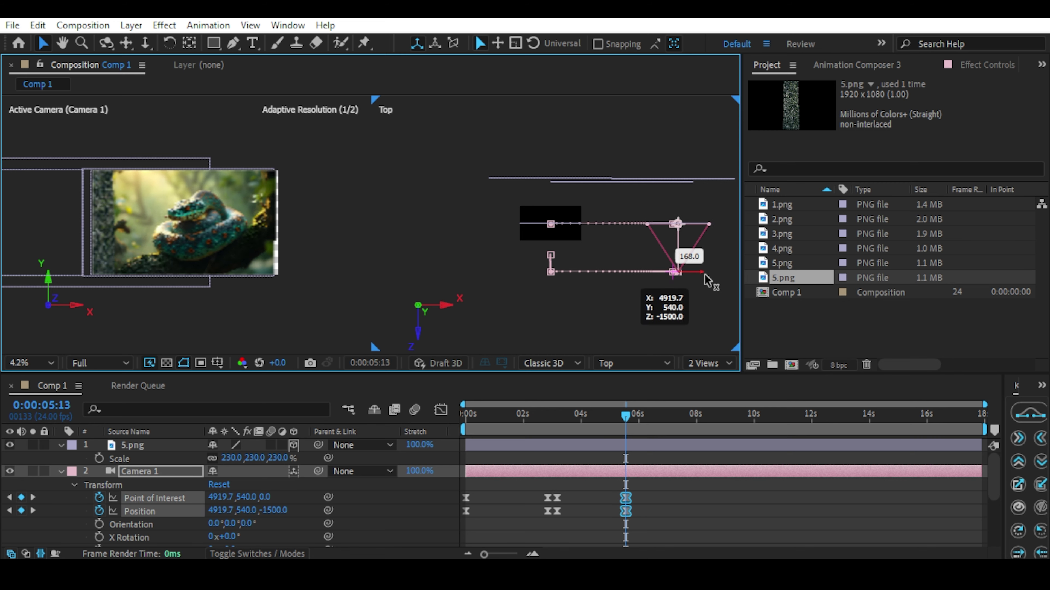
{"action": "left_click_drag", "start_coordinate": [625, 416], "coordinate": [561, 420]}
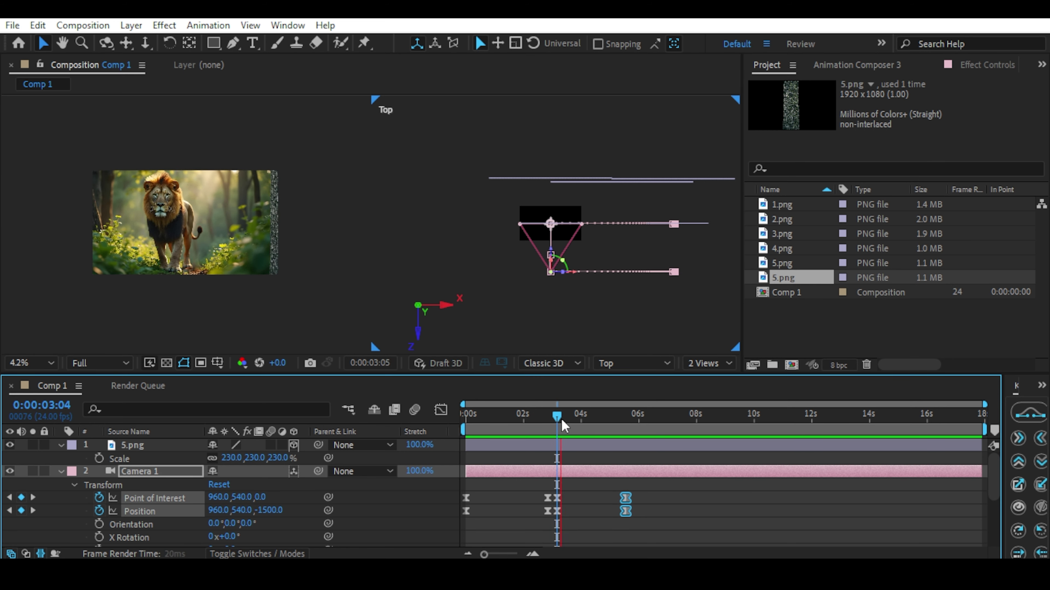
{"action": "mouse_move", "coordinate": [563, 426]}
{"action": "left_mouse_down"}
{"action": "mouse_move", "coordinate": [582, 439]}
{"action": "mouse_move", "coordinate": [620, 436]}
{"action": "mouse_move", "coordinate": [556, 440]}
{"action": "left_mouse_up"}
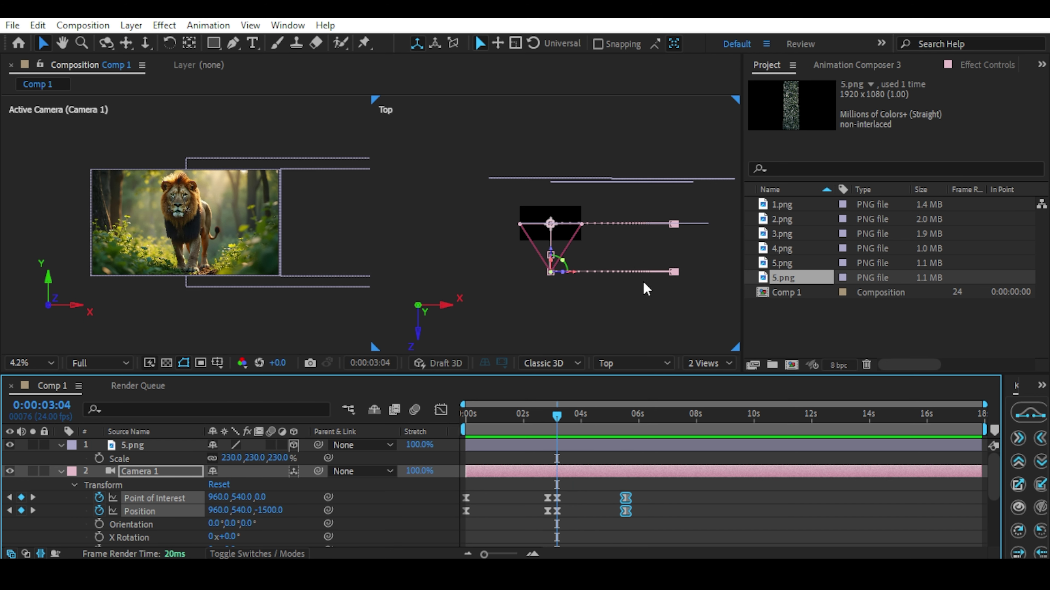
{"action": "left_click", "coordinate": [615, 495]}
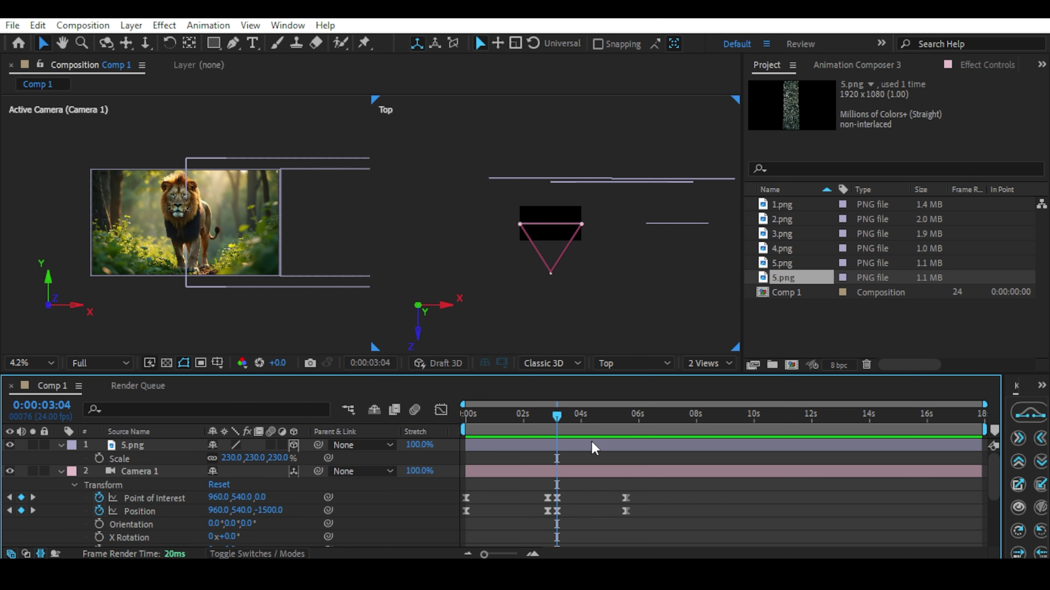
Keyframe the 5.png layer's Position at 0:00:03:04, and move the layer to X about 2662 at 0:00:05:13
{"action": "left_click", "coordinate": [566, 446]}
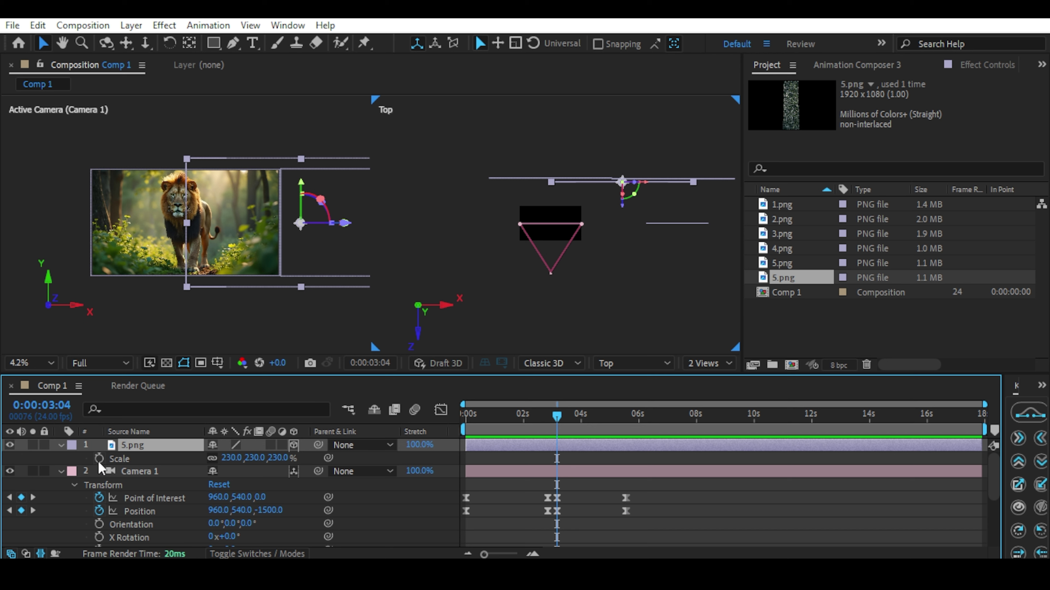
{"action": "key", "text": "alt+shift+p"}
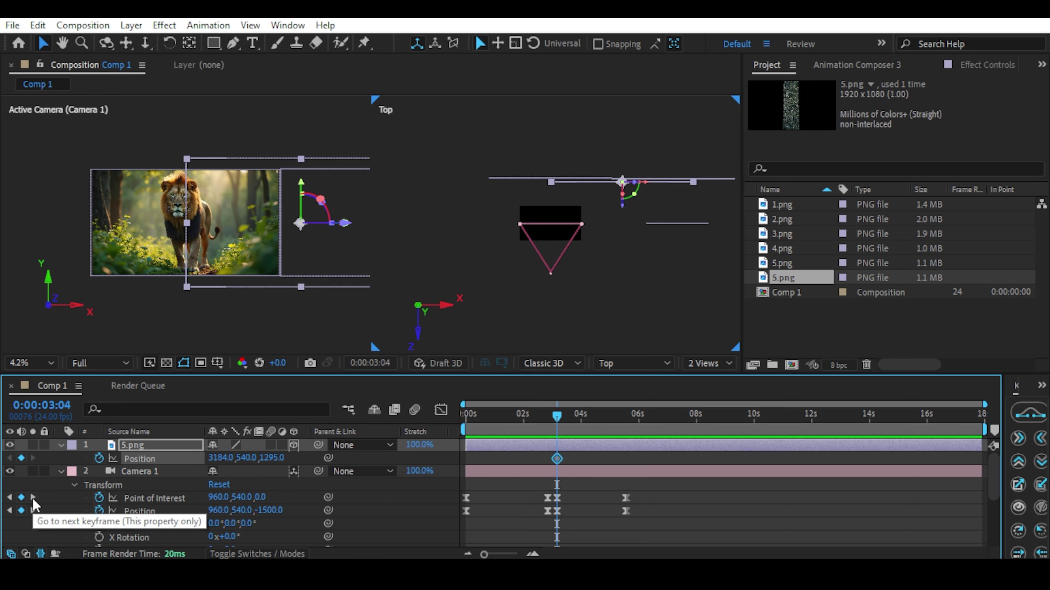
{"action": "left_click", "coordinate": [33, 498]}
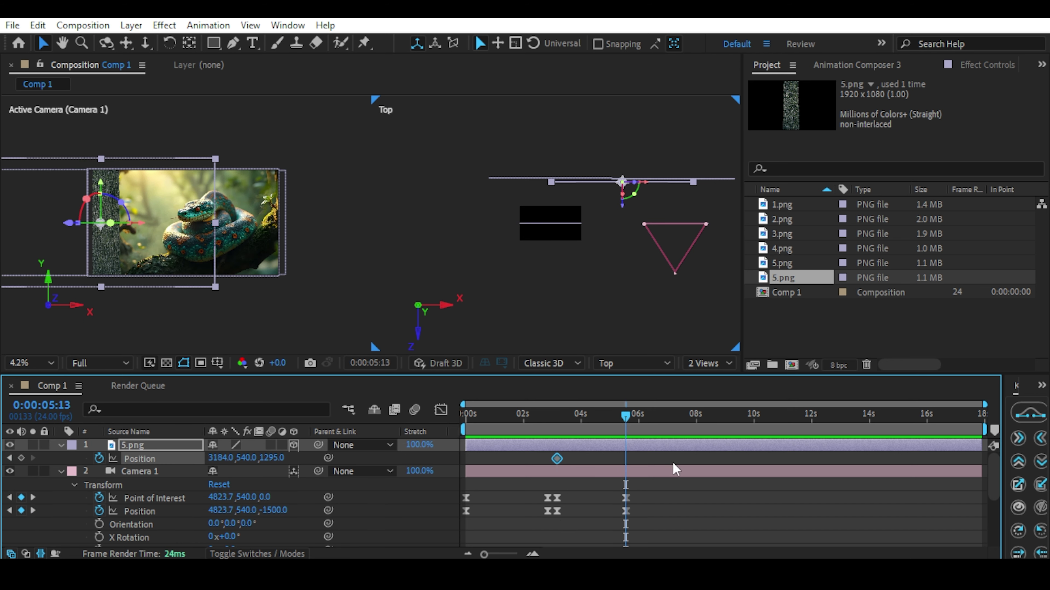
{"action": "left_click_drag", "start_coordinate": [136, 231], "coordinate": [114, 227]}
{"action": "scroll", "coordinate": [140, 259], "scroll_direction": "up", "scroll_amount": 2}
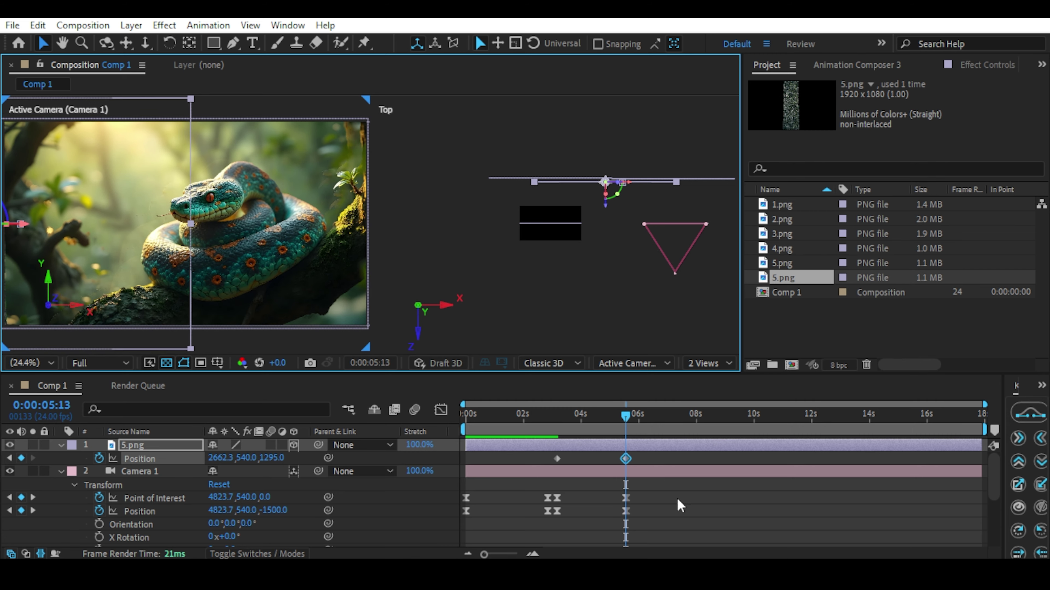
Remove the camera's extra keyframes at 0:00:05:14 and ease the 5.png and camera keyframes at 0:00:03:04 and 0:00:05:13
{"action": "left_click_drag", "start_coordinate": [625, 416], "coordinate": [629, 440]}
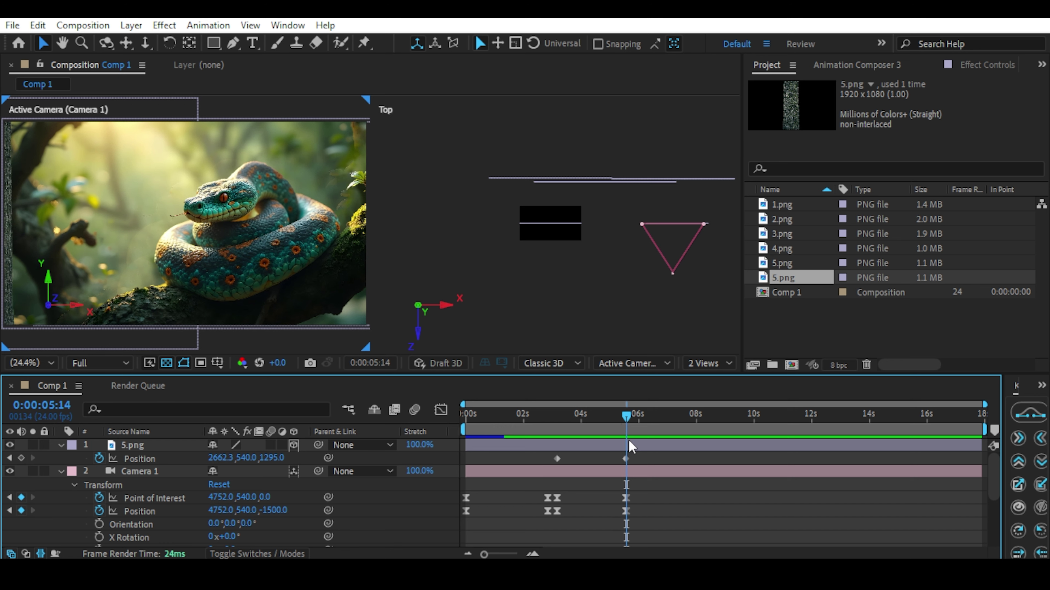
{"action": "left_click", "coordinate": [627, 445]}
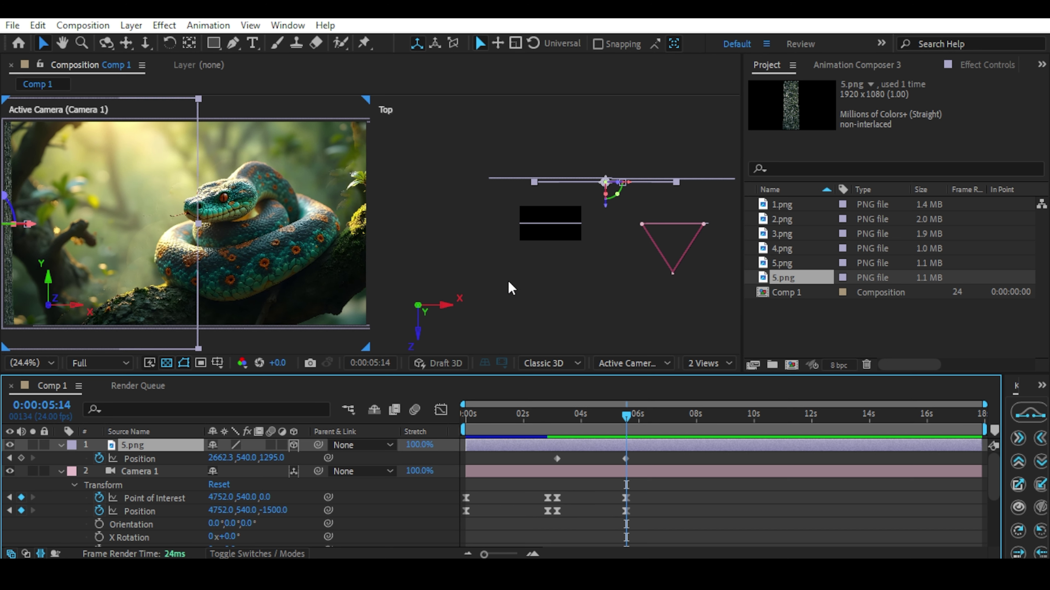
{"action": "left_click", "coordinate": [659, 505]}
{"action": "left_click_drag", "start_coordinate": [626, 426], "coordinate": [587, 426]}
{"action": "key", "text": "equal"}
{"action": "left_click_drag", "start_coordinate": [731, 456], "coordinate": [577, 515]}
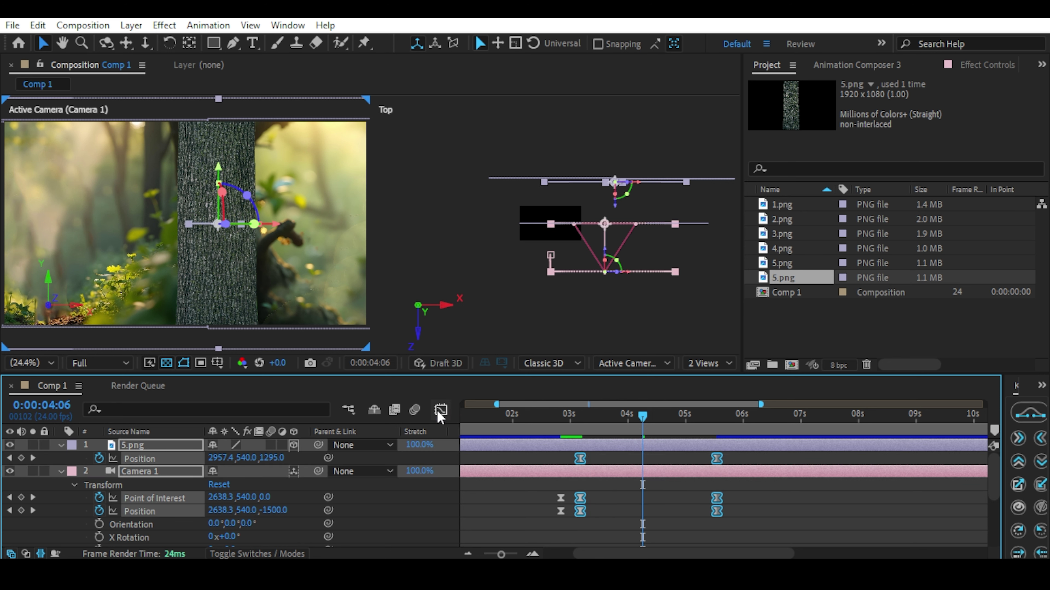
Reshape the speed curves of the 5.png and camera pan by lengthening the last keyframes' ease handles, and check the motion
{"action": "left_click", "coordinate": [446, 414]}
{"action": "left_click_drag", "start_coordinate": [738, 493], "coordinate": [565, 498]}
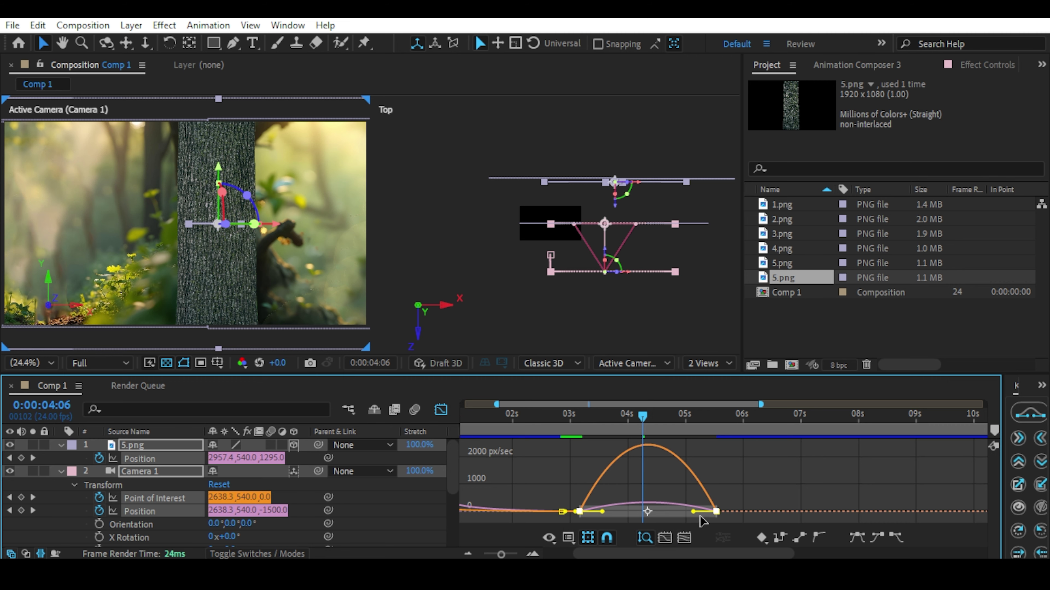
{"action": "left_click_drag", "start_coordinate": [690, 513], "coordinate": [651, 514]}
{"action": "left_click_drag", "start_coordinate": [572, 419], "coordinate": [740, 448]}
{"action": "key", "text": "shift+F3"}
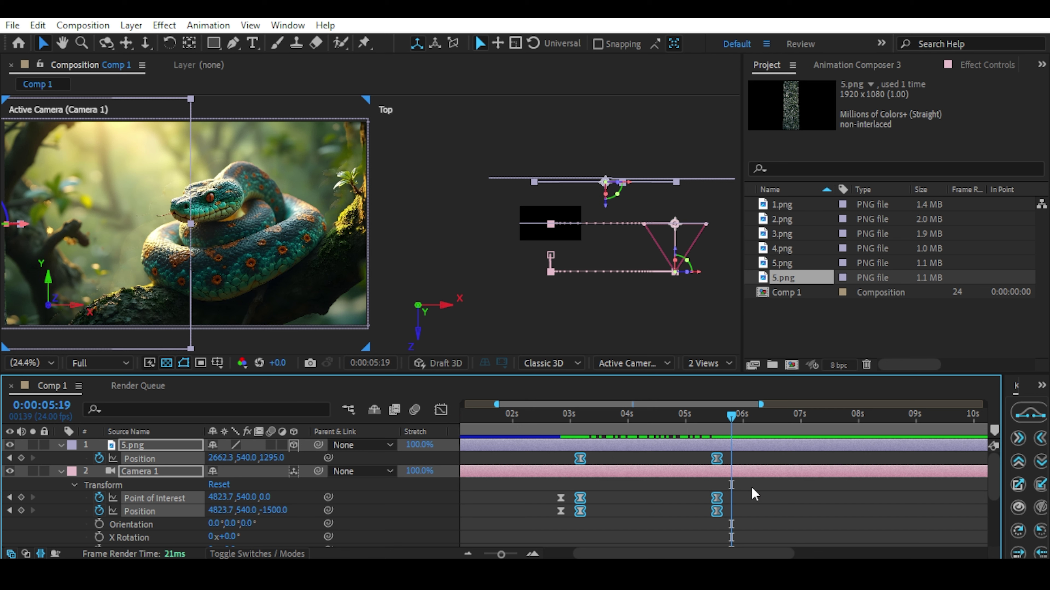
At 0:00:05:19, add camera keyframes for Point of Interest, Position, Orientation and the X, Y and Z Rotation
{"action": "left_click", "coordinate": [754, 494]}
{"action": "left_click", "coordinate": [22, 497]}
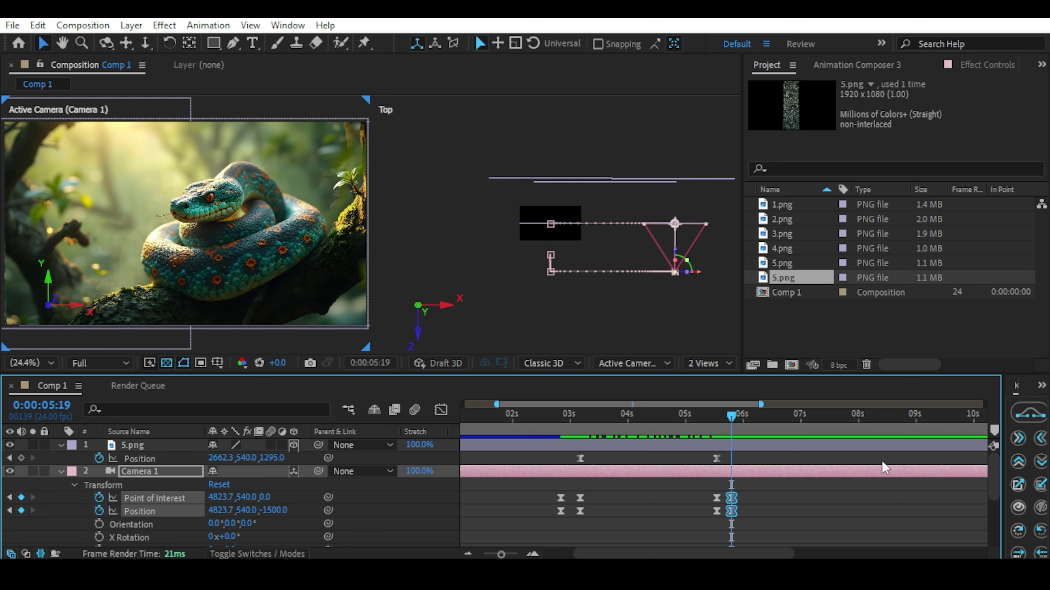
{"action": "key", "text": "space"}
{"action": "key", "text": "space"}
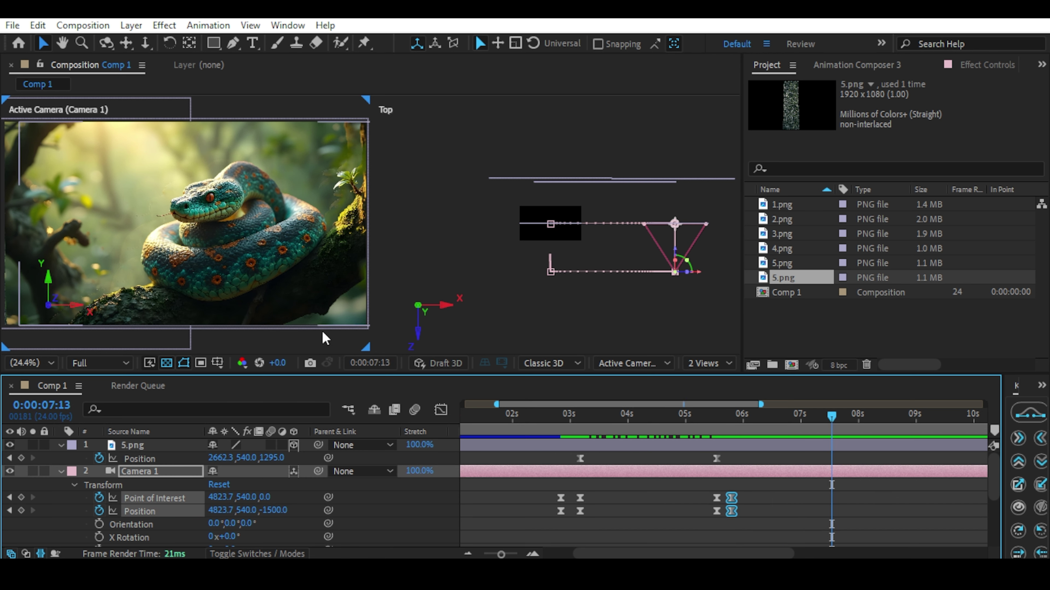
{"action": "scroll", "coordinate": [79, 529], "scroll_direction": "down", "scroll_amount": 2}
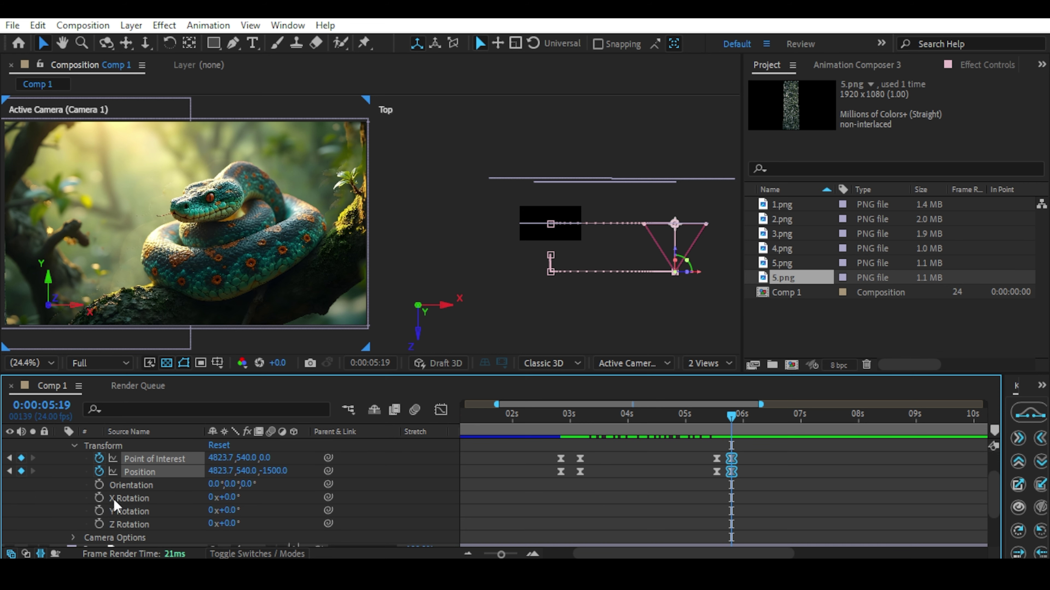
{"action": "left_click_drag", "start_coordinate": [100, 484], "coordinate": [99, 524]}
At 0:00:07:04, push the camera toward the snake, to Position about 4909, 543, -1193
{"action": "left_click", "coordinate": [754, 452]}
{"action": "left_click_drag", "start_coordinate": [755, 418], "coordinate": [806, 432]}
{"action": "mouse_move", "coordinate": [229, 230]}
{"action": "left_mouse_down"}
{"action": "mouse_move", "coordinate": [248, 224]}
{"action": "mouse_move", "coordinate": [244, 205]}
{"action": "mouse_move", "coordinate": [220, 215]}
{"action": "left_mouse_up"}
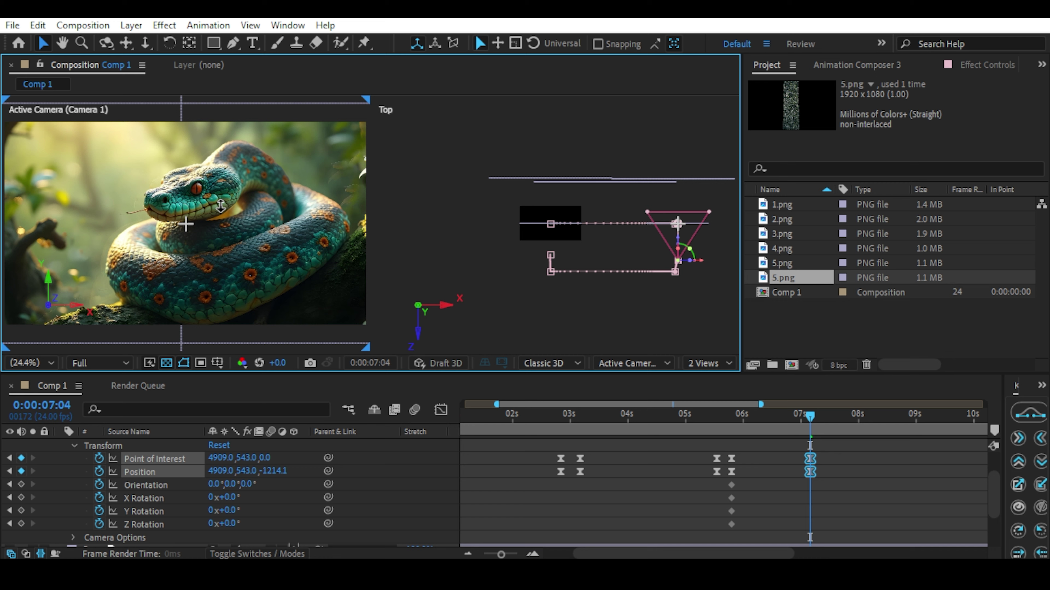
{"action": "left_click", "coordinate": [231, 347]}
Tilt the camera to a Z Orientation of 9° and move it closer to the snake's head, to Position about 4923, 494, -858
{"action": "left_click_drag", "start_coordinate": [229, 485], "coordinate": [254, 485]}
{"action": "key", "text": "ctrl+z"}
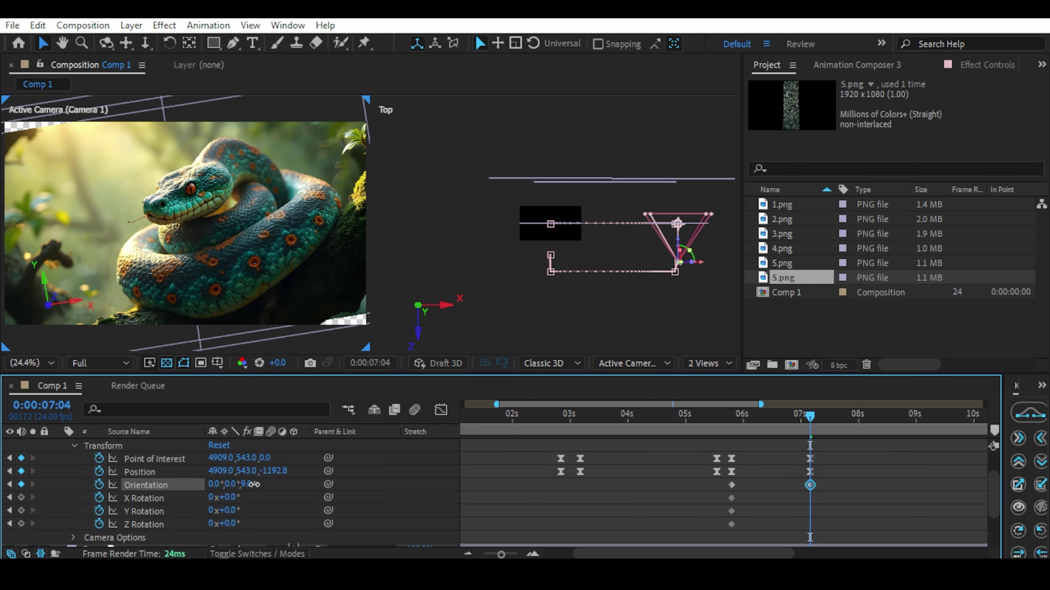
{"action": "left_click_drag", "start_coordinate": [192, 181], "coordinate": [224, 174]}
{"action": "scroll", "coordinate": [223, 174], "scroll_direction": "up", "scroll_amount": 2}
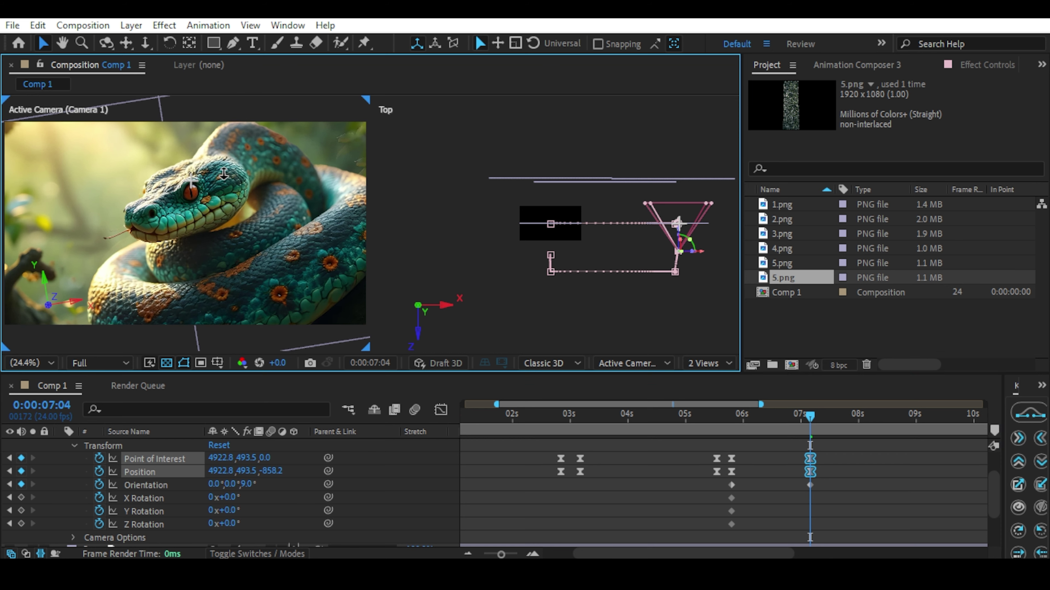
{"action": "key", "text": "comma"}
{"action": "key", "text": "comma"}
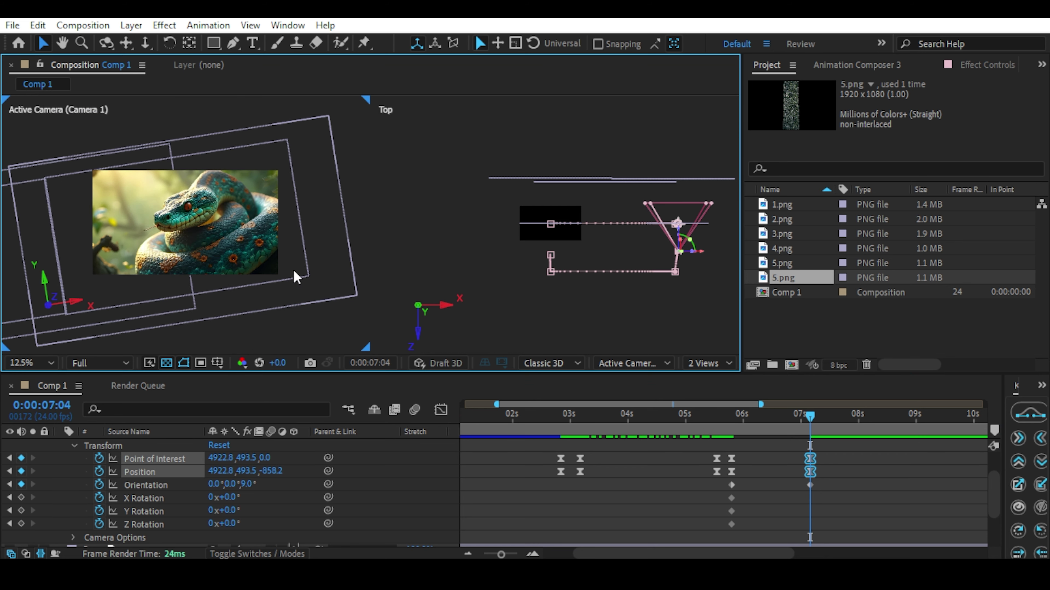
Ease the camera's Orientation and Rotation keyframes and preview the whole camera animation from the start
{"action": "left_click", "coordinate": [785, 527]}
{"action": "key", "text": "j"}
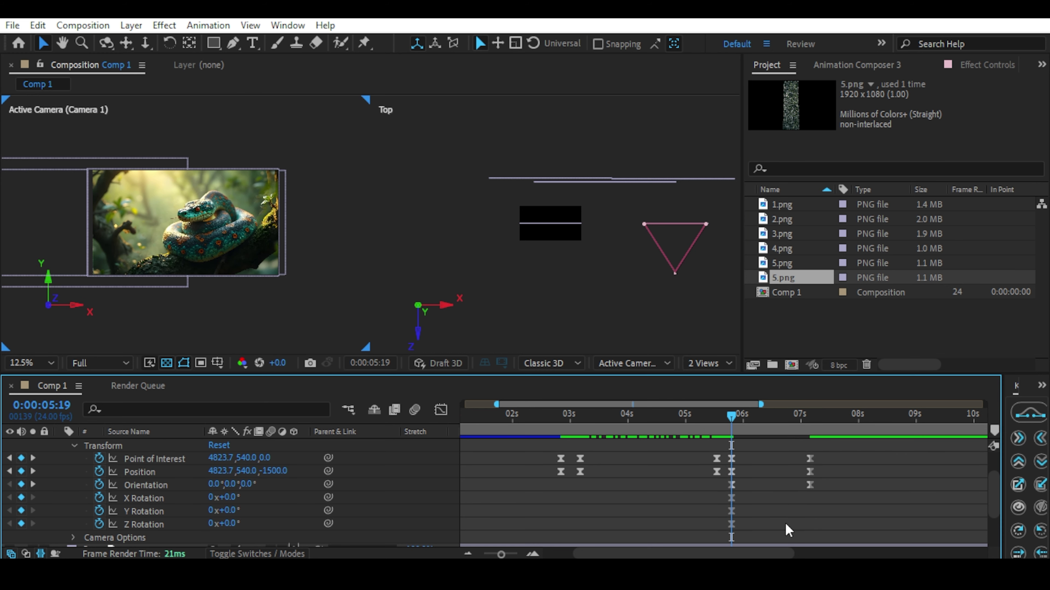
{"action": "scroll", "coordinate": [725, 456], "scroll_direction": "up", "scroll_amount": 2}
{"action": "left_click_drag", "start_coordinate": [680, 425], "coordinate": [532, 447]}
{"action": "key", "text": "minus"}
{"action": "key", "text": "space"}
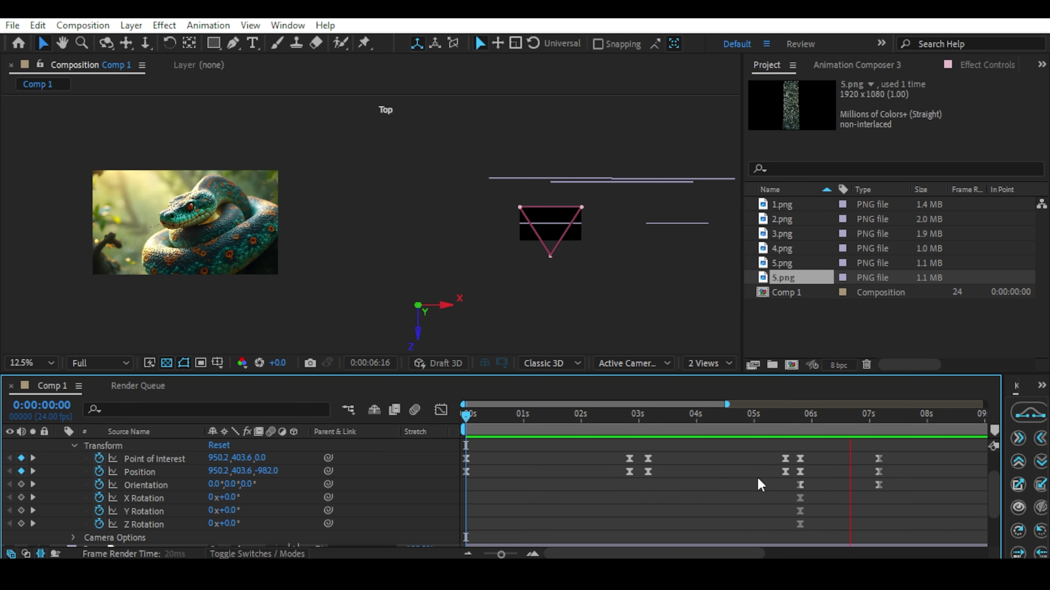
{"action": "key", "text": "space"}
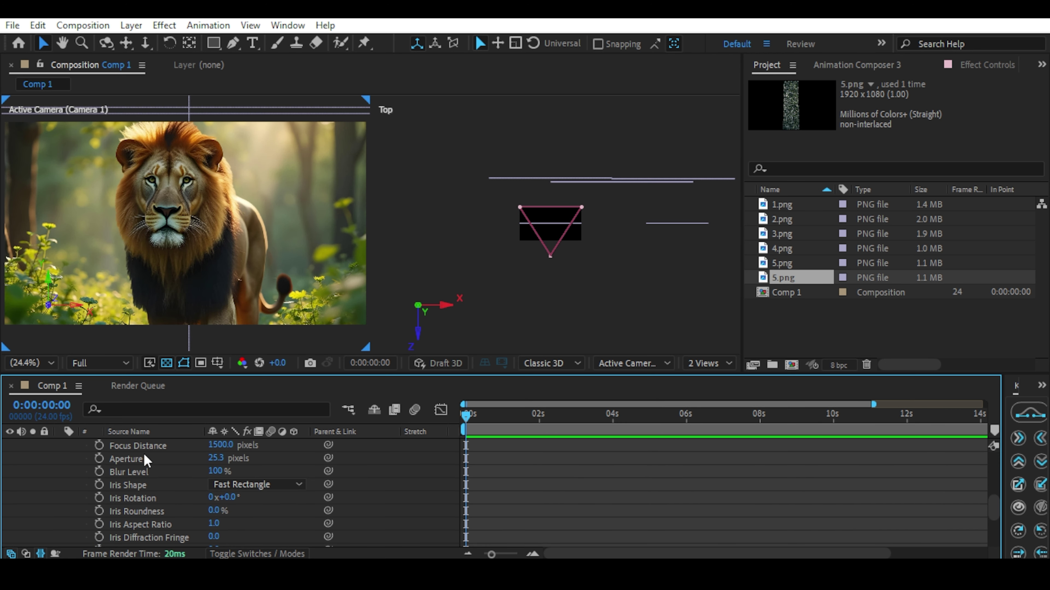
Turn on the camera's Depth of Field, try an Aperture of about 265 pixels and undo that aperture change
{"action": "scroll", "coordinate": [159, 483], "scroll_direction": "up", "scroll_amount": 3}
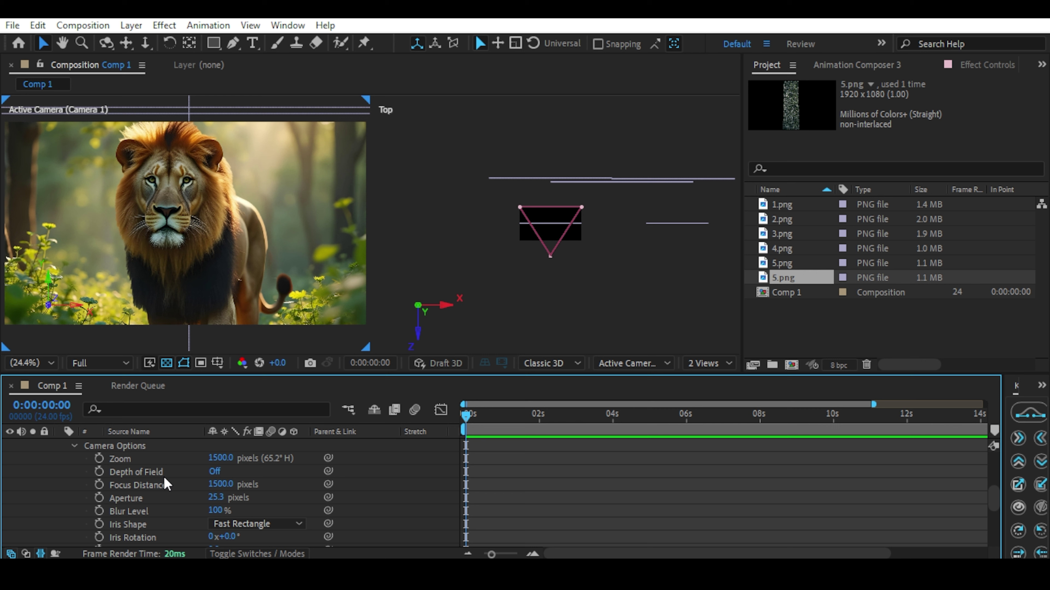
{"action": "left_click", "coordinate": [216, 471]}
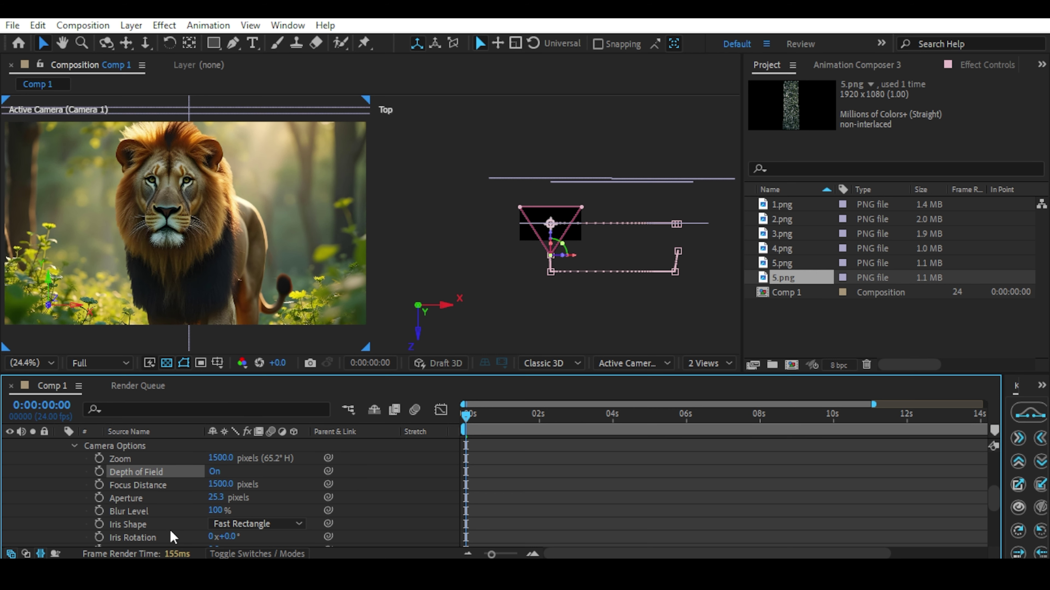
{"action": "left_click_drag", "start_coordinate": [218, 497], "coordinate": [540, 499]}
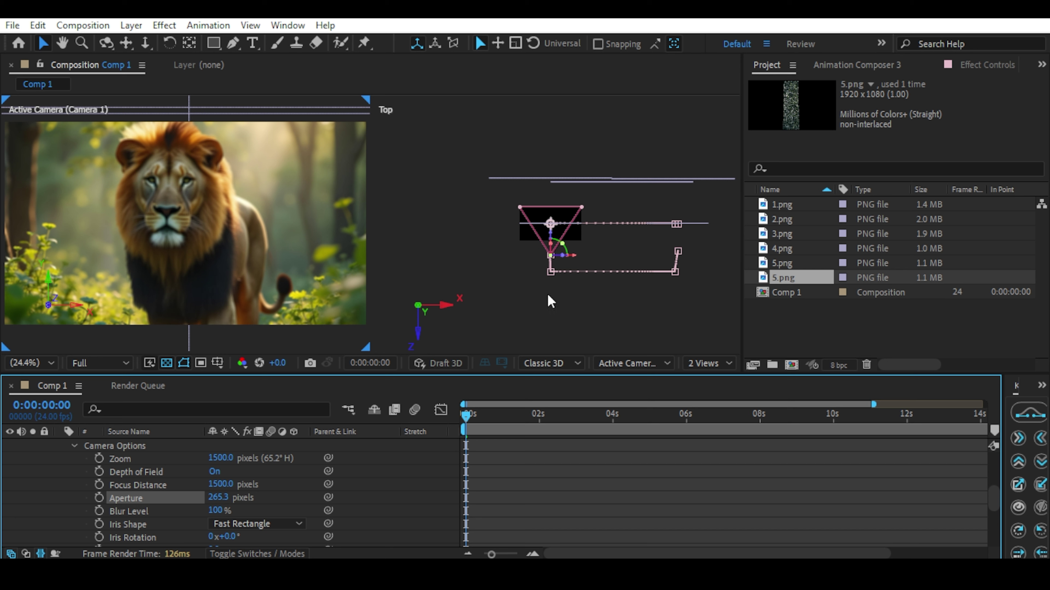
{"action": "key", "text": "ctrl+z"}
Set the camera's Focus Distance to about 1003 pixels and its Aperture to 150 pixels
{"action": "left_click_drag", "start_coordinate": [242, 484], "coordinate": [829, 440]}
{"action": "left_click_drag", "start_coordinate": [3, 491], "coordinate": [309, 480]}
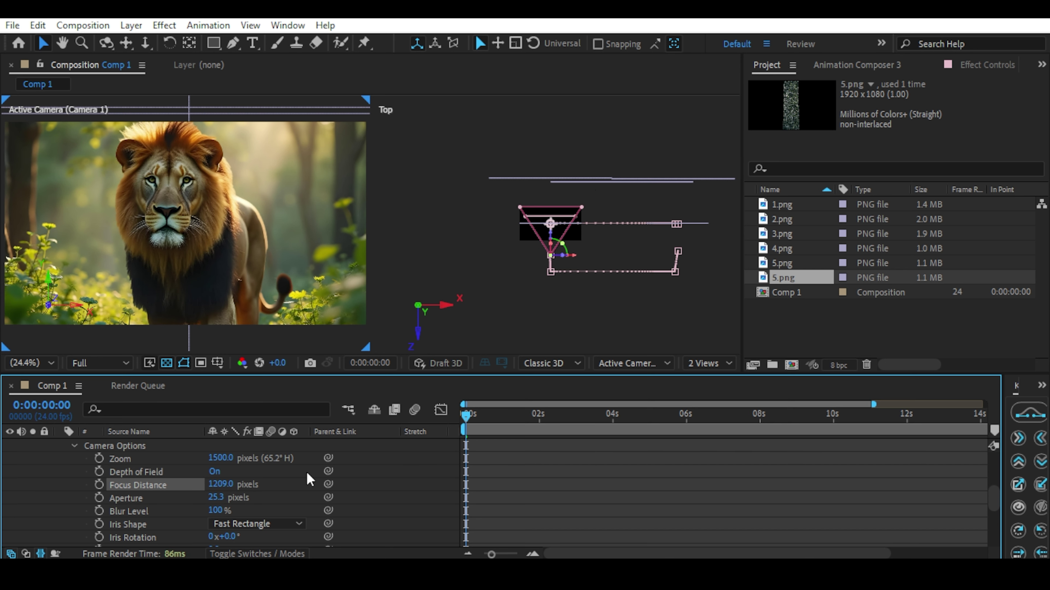
{"action": "left_click_drag", "start_coordinate": [226, 484], "coordinate": [145, 487]}
{"action": "left_click_drag", "start_coordinate": [37, 494], "coordinate": [66, 487]}
{"action": "left_click_drag", "start_coordinate": [215, 499], "coordinate": [281, 499]}
{"action": "left_click_drag", "start_coordinate": [151, 499], "coordinate": [269, 498]}
{"action": "left_click_drag", "start_coordinate": [440, 496], "coordinate": [565, 495]}
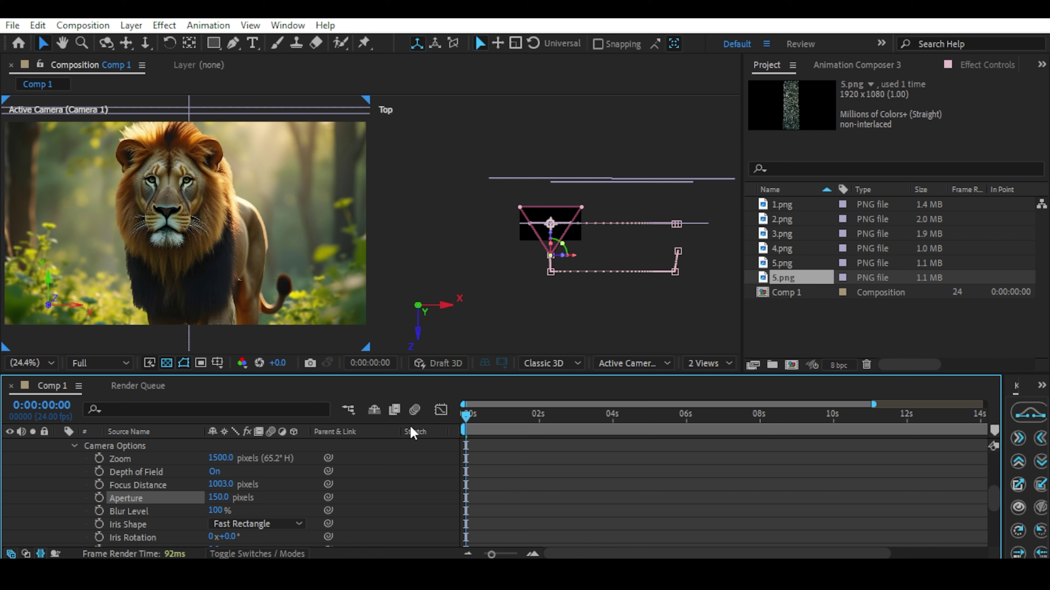
With the whole lion in frame at 0:00:02:20, set the camera's Focus Distance to 1476 pixels and preview from the start
{"action": "key", "text": "u"}
{"action": "left_click_drag", "start_coordinate": [487, 428], "coordinate": [570, 426]}
{"action": "scroll", "coordinate": [338, 291], "scroll_direction": "up", "scroll_amount": 1}
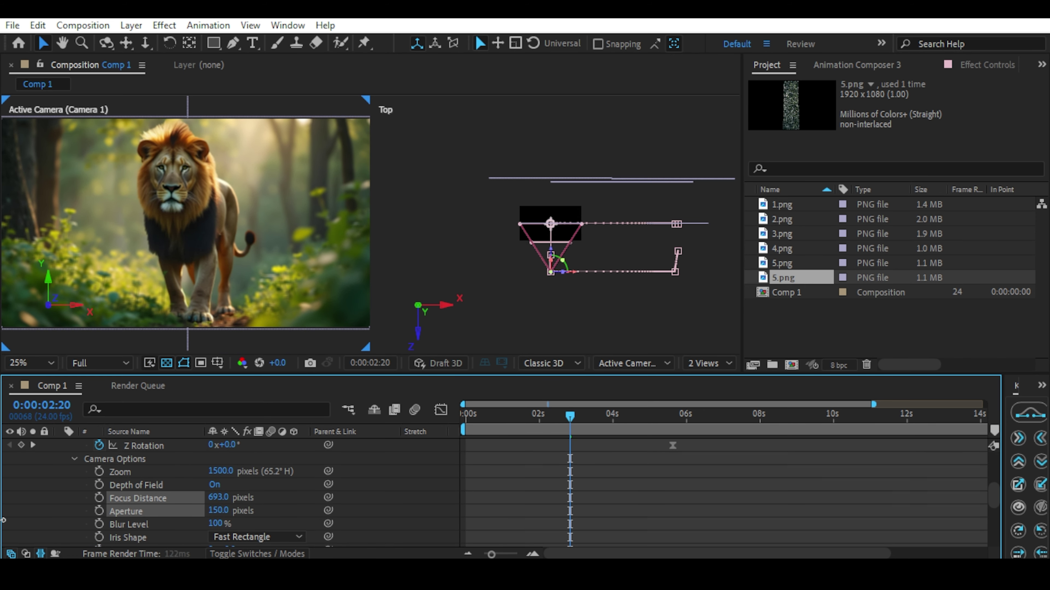
{"action": "left_click_drag", "start_coordinate": [218, 498], "coordinate": [534, 487]}
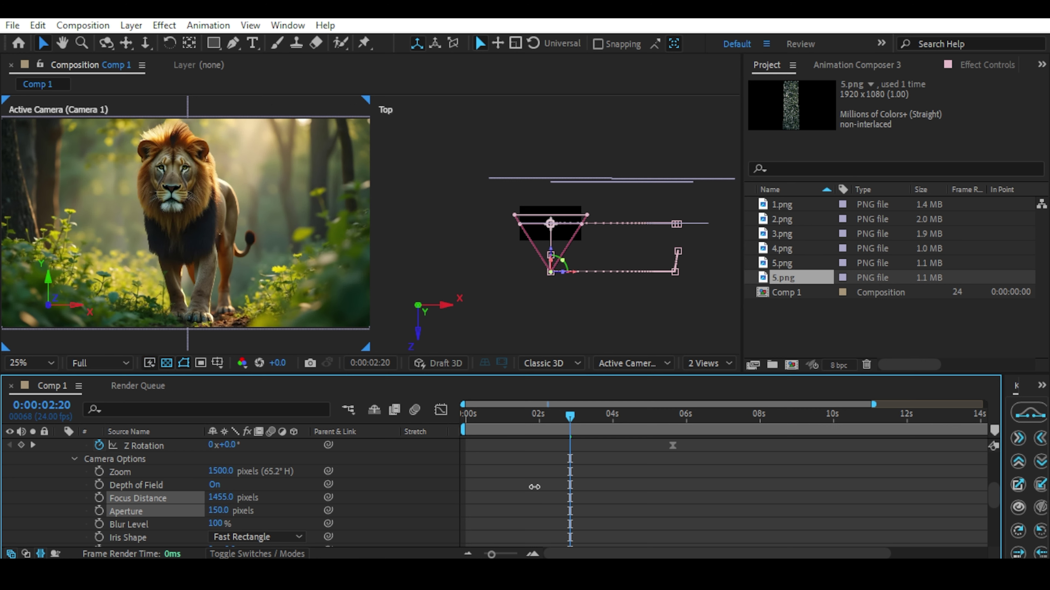
{"action": "left_click_drag", "start_coordinate": [470, 481], "coordinate": [543, 480]}
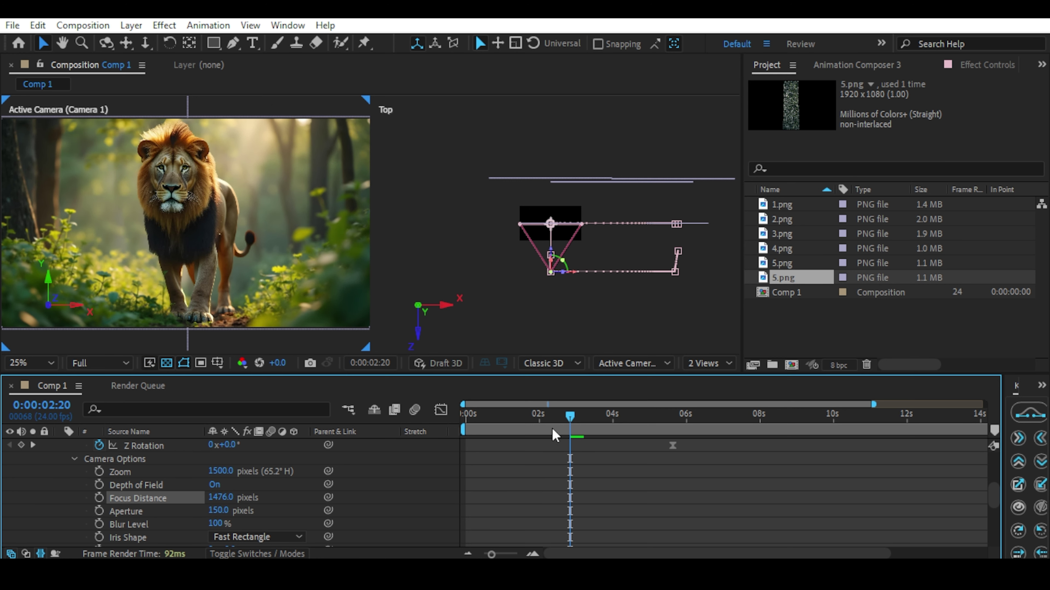
{"action": "key", "text": "Home"}
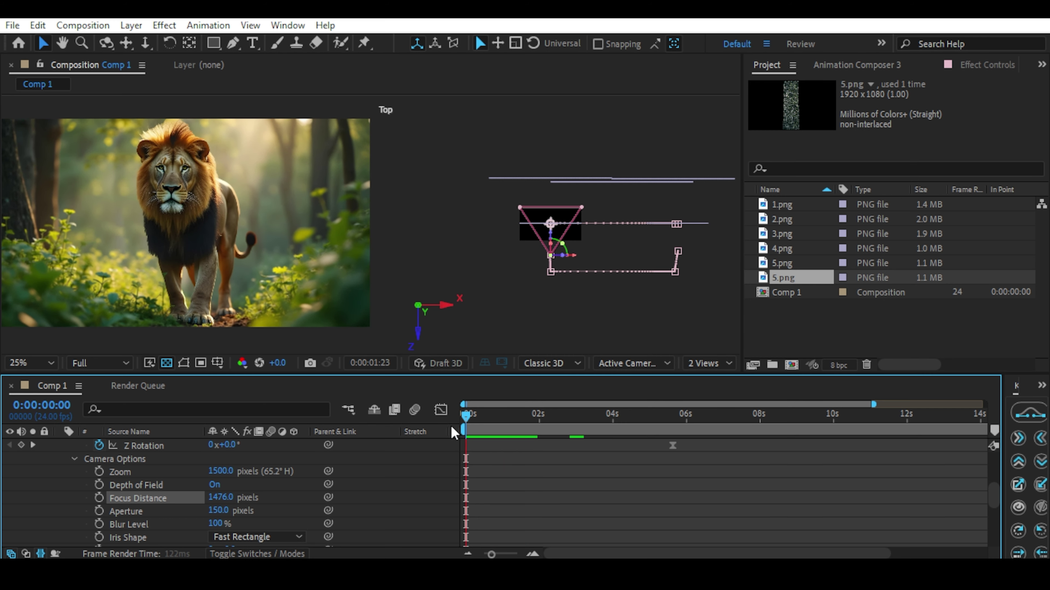
Show the composition as a single fitted camera view and preview the depth of field across the pan
{"action": "left_click_drag", "start_coordinate": [127, 171], "coordinate": [213, 197]}
{"action": "scroll", "coordinate": [215, 194], "scroll_direction": "down", "scroll_amount": 1}
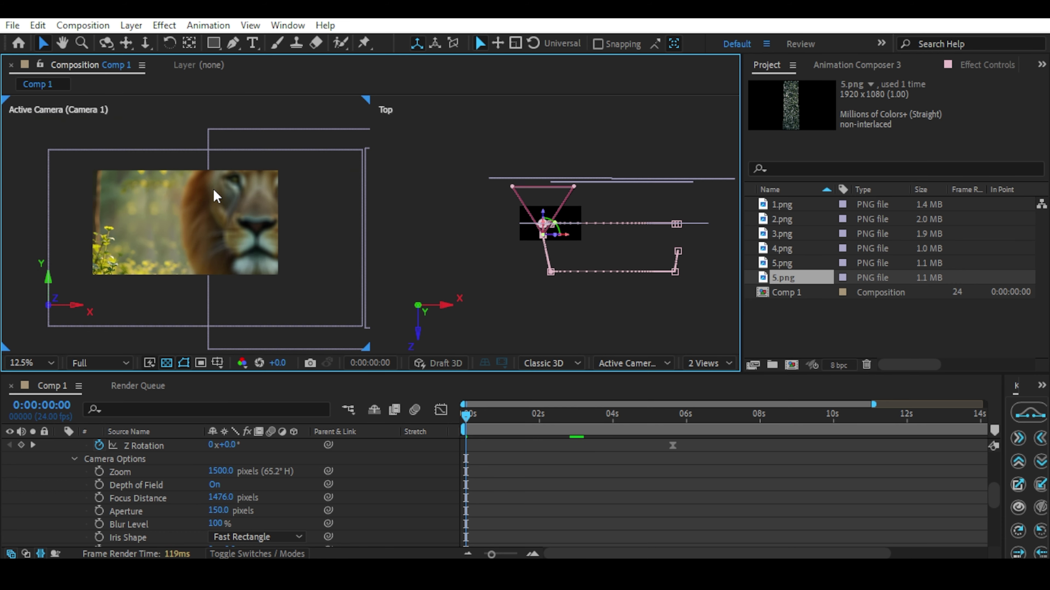
{"action": "left_click", "coordinate": [30, 363]}
{"action": "left_click", "coordinate": [42, 103]}
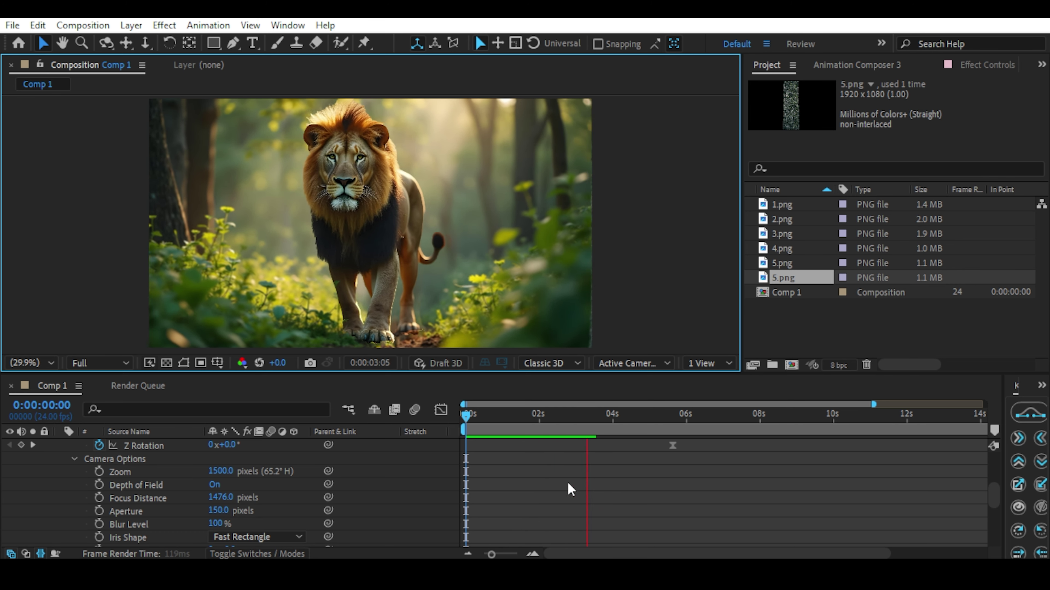
{"action": "key", "text": "space"}
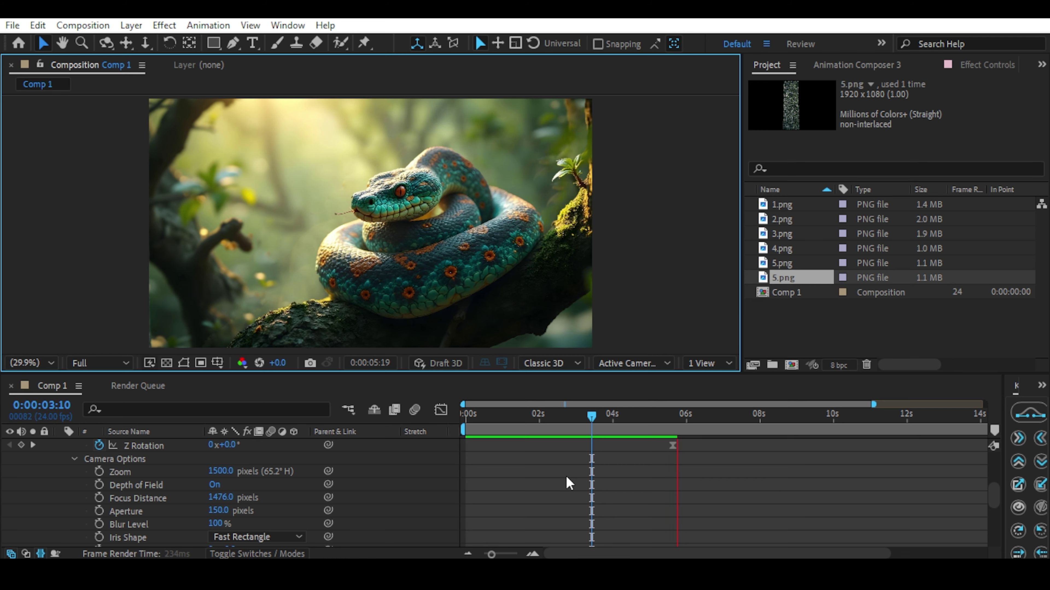
Add a Focus Distance keyframe to the camera at 0:00:05:15, where the zoom toward the snake begins
{"action": "scroll", "coordinate": [567, 479], "scroll_direction": "up", "scroll_amount": 3}
{"action": "left_click", "coordinate": [729, 424]}
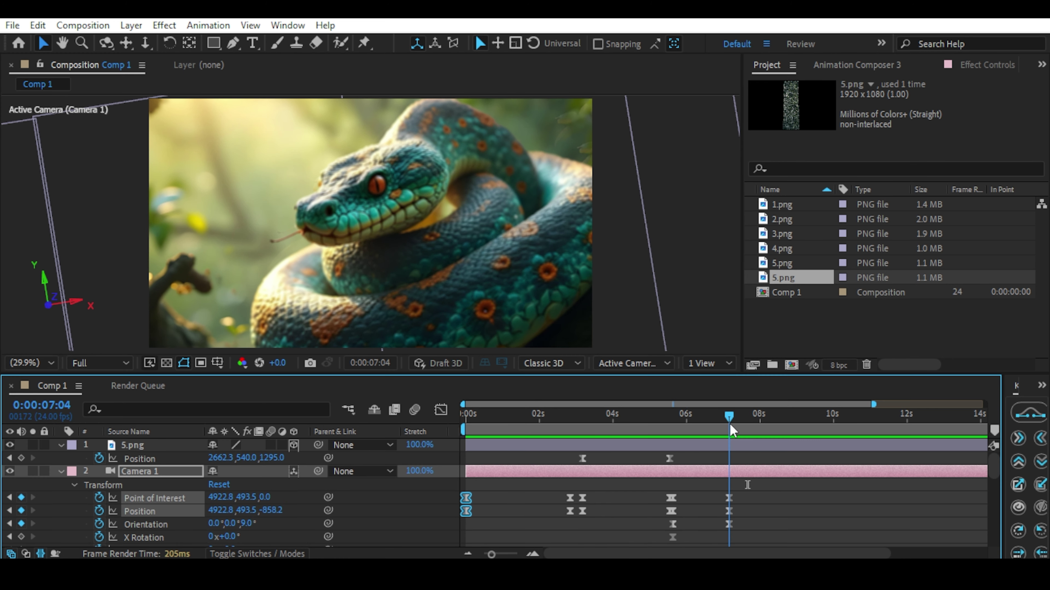
{"action": "scroll", "coordinate": [293, 488], "scroll_direction": "down", "scroll_amount": 5}
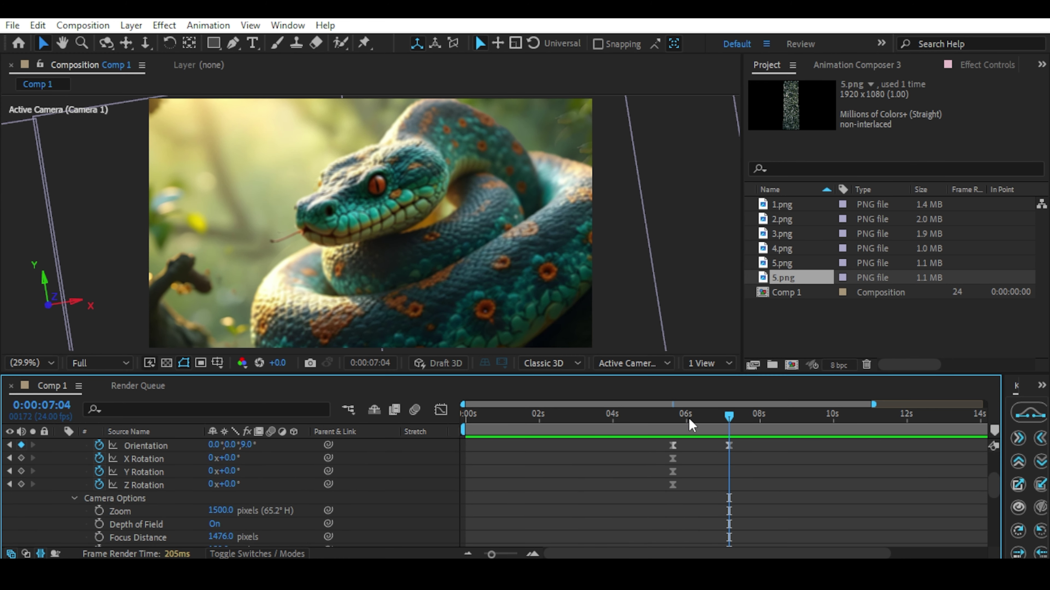
{"action": "left_click", "coordinate": [671, 417]}
{"action": "scroll", "coordinate": [108, 504], "scroll_direction": "down", "scroll_amount": 3}
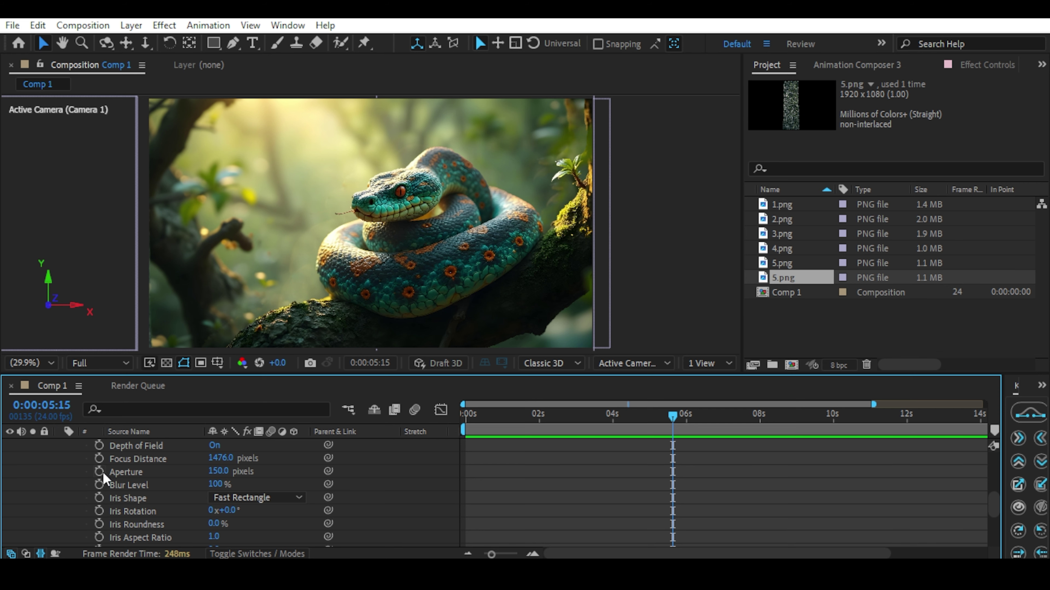
{"action": "left_click", "coordinate": [98, 459]}
At 0:00:07:04, set the camera's Focus Distance to 854 pixels and check the sharpness of the snake's head
{"action": "scroll", "coordinate": [103, 488], "scroll_direction": "up", "scroll_amount": 3}
{"action": "left_click", "coordinate": [728, 425]}
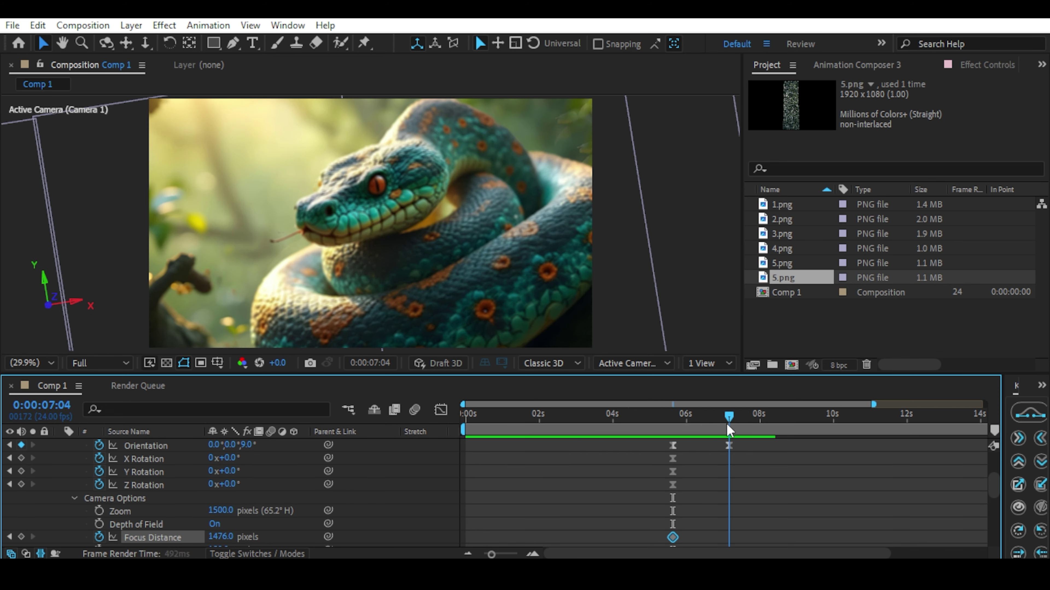
{"action": "left_click_drag", "start_coordinate": [198, 538], "coordinate": [2, 546]}
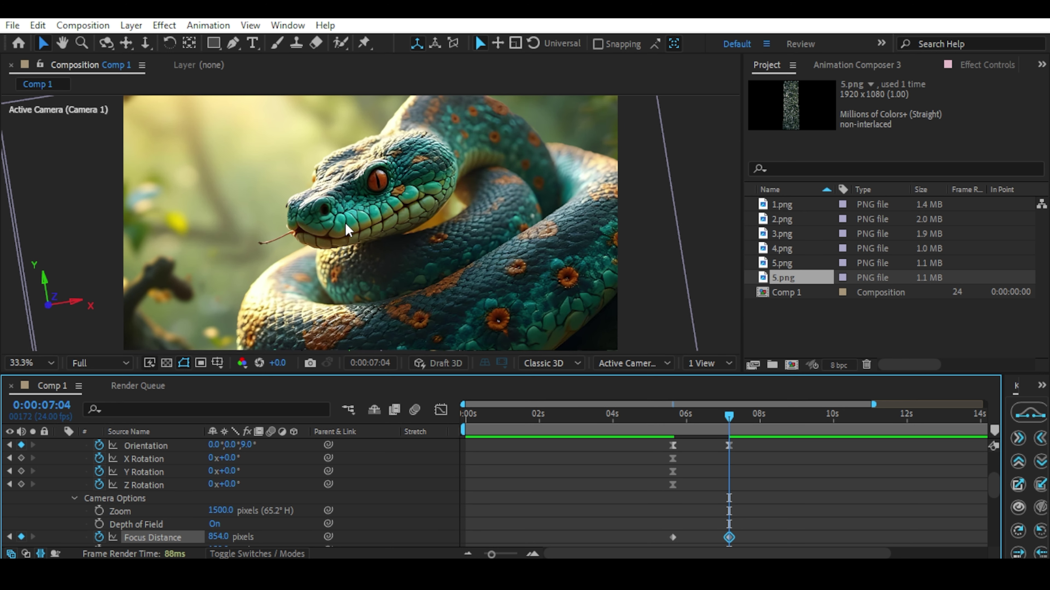
{"action": "scroll", "coordinate": [349, 232], "scroll_direction": "up", "scroll_amount": 4}
{"action": "scroll", "coordinate": [347, 229], "scroll_direction": "down", "scroll_amount": 2}
{"action": "scroll", "coordinate": [386, 206], "scroll_direction": "down", "scroll_amount": 2}
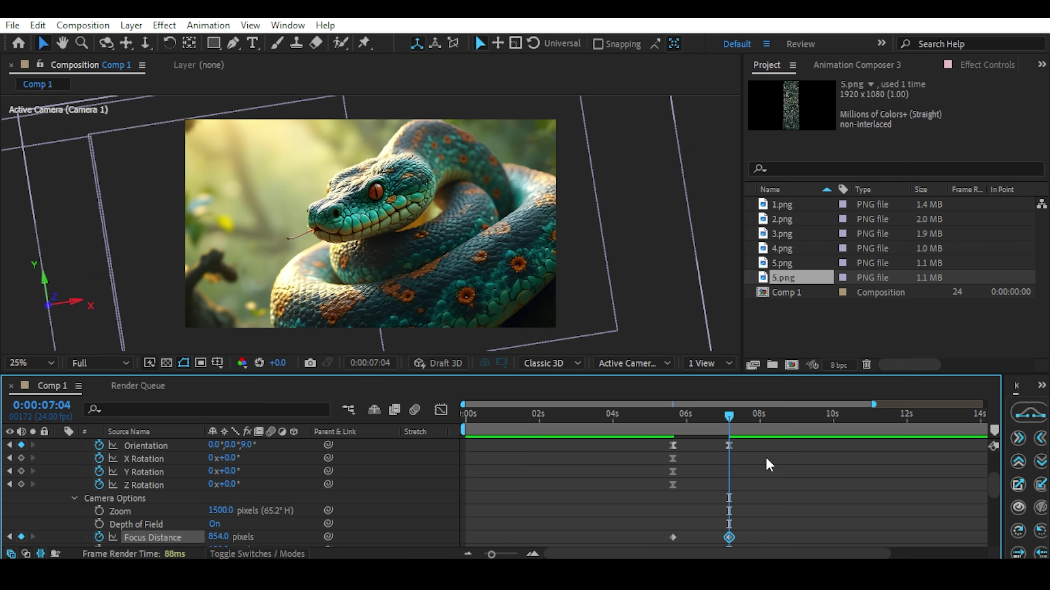
Select both Focus Distance keyframes and preview the focus change from 0:00:05:15 to 0:00:07:04
{"action": "left_click_drag", "start_coordinate": [712, 427], "coordinate": [681, 419]}
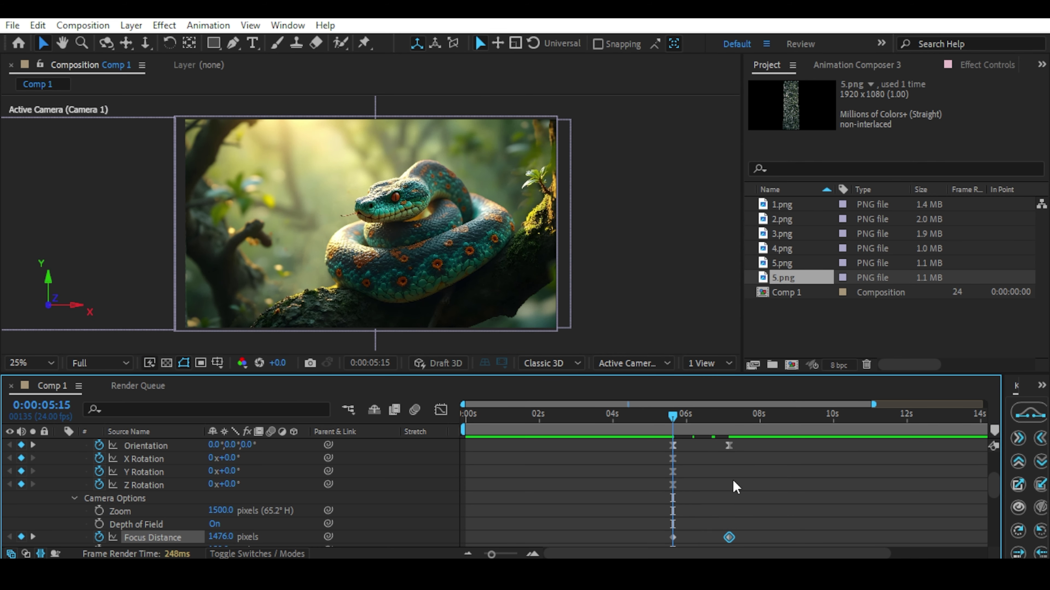
{"action": "left_click_drag", "start_coordinate": [623, 545], "coordinate": [624, 544]}
{"action": "key", "text": "space"}
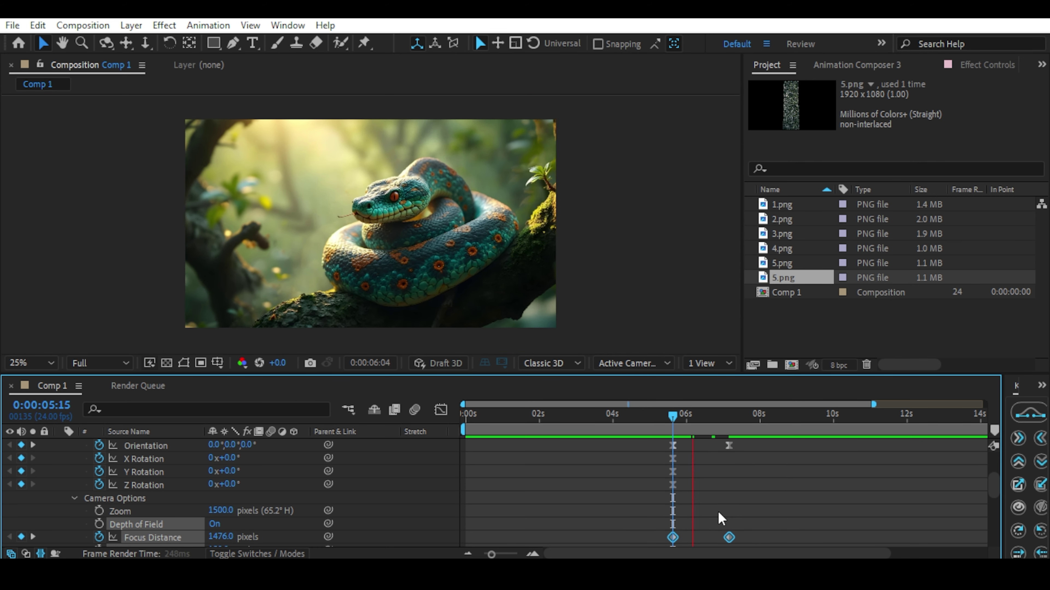
{"action": "key", "text": "space"}
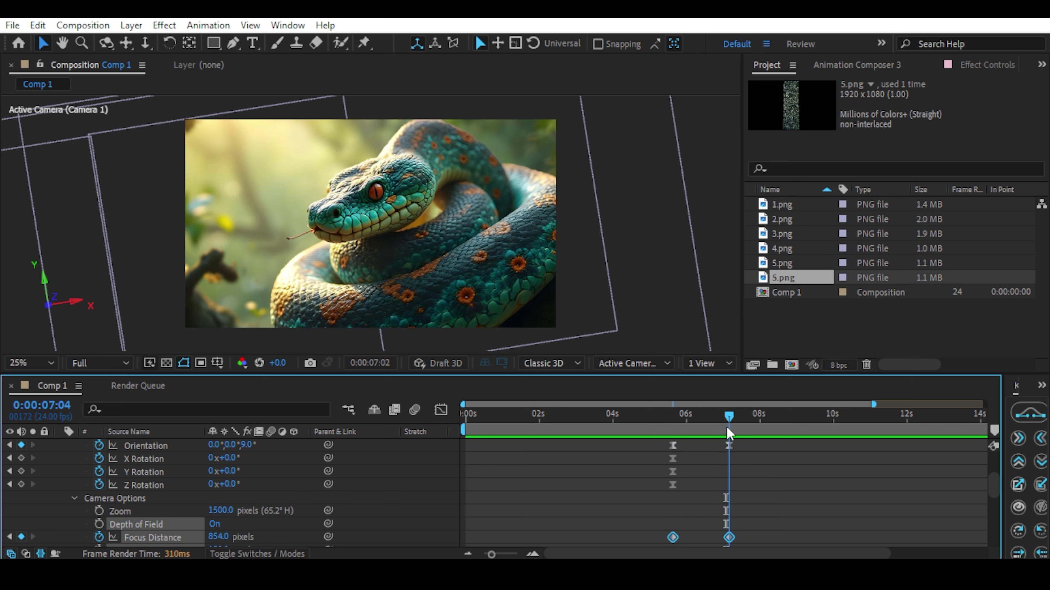
Delete the Focus Distance keyframe at 0:00:07:04 to compare the blur, and undo the deletion
{"action": "left_click", "coordinate": [730, 538]}
{"action": "key", "text": "Delete"}
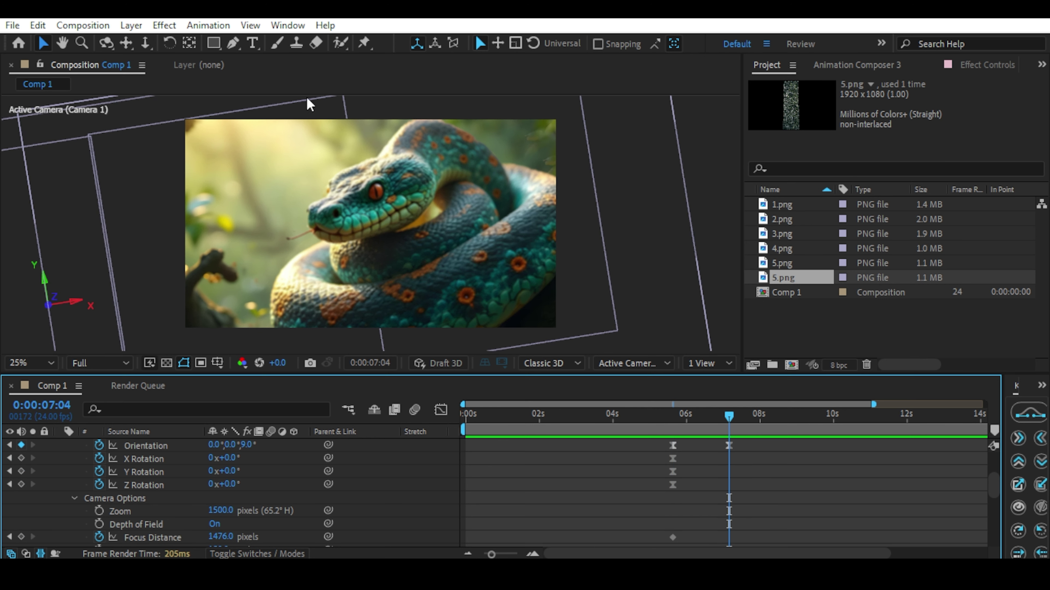
{"action": "key", "text": "ctrl+z"}
Preview the camera animation from the start through the tree trunk transition
{"action": "left_click_drag", "start_coordinate": [707, 418], "coordinate": [416, 434]}
{"action": "key", "text": "space"}
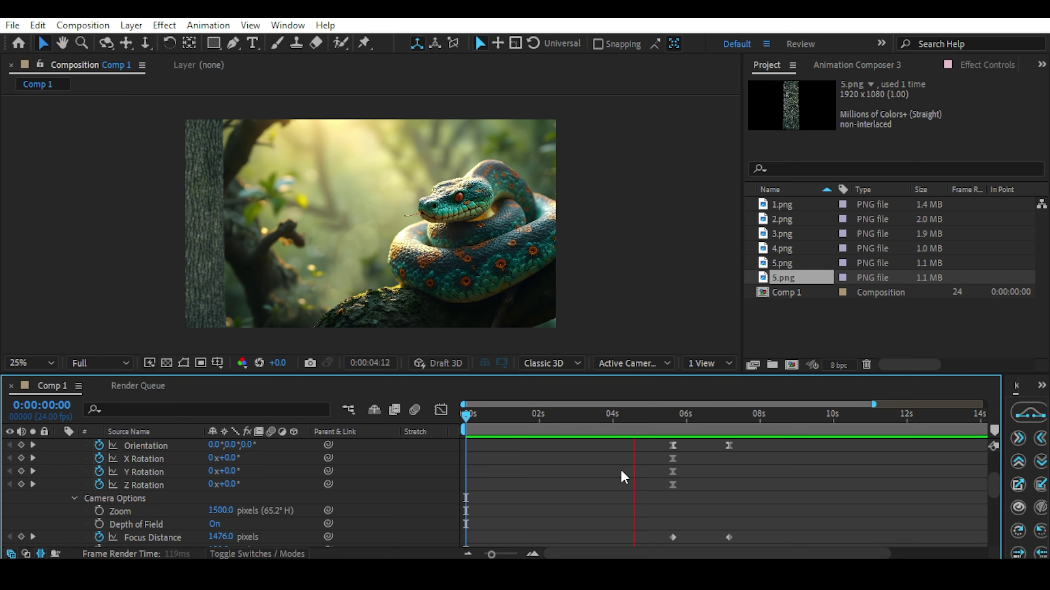
{"action": "key", "text": "space"}
Delay the trunk's end keyframe and the camera's last two keyframe groups by about two seconds, and preview the slower pan from 0:00:03:08
{"action": "key", "text": "grave"}
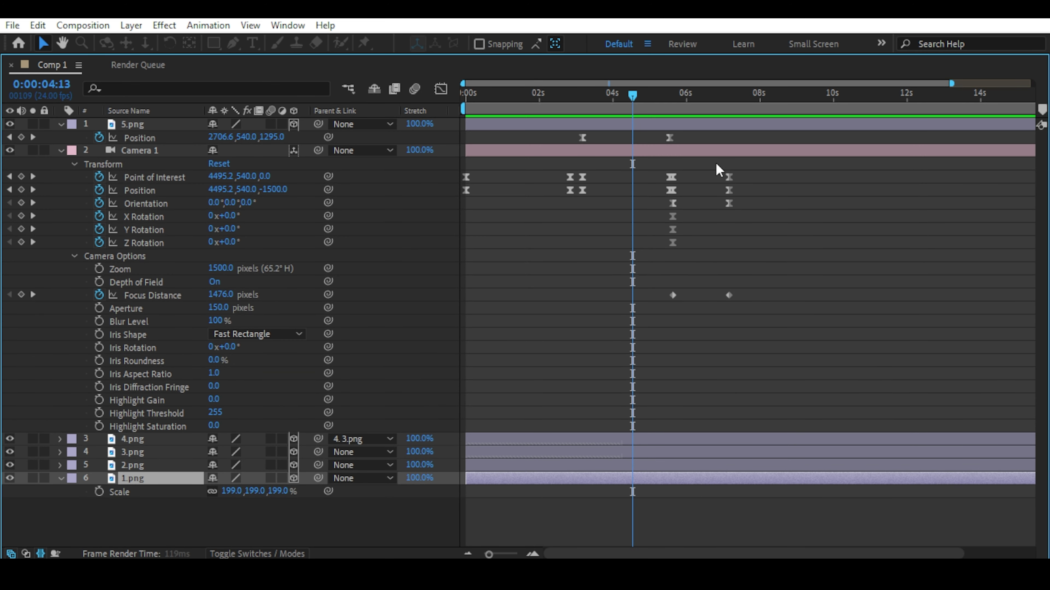
{"action": "key", "text": "grave"}
{"action": "left_click_drag", "start_coordinate": [631, 414], "coordinate": [599, 415]}
{"action": "left_click_drag", "start_coordinate": [749, 463], "coordinate": [738, 491]}
{"action": "scroll", "coordinate": [669, 497], "scroll_direction": "up", "scroll_amount": 4}
{"action": "scroll", "coordinate": [678, 490], "scroll_direction": "up", "scroll_amount": 3}
{"action": "left_click", "coordinate": [586, 424]}
{"action": "key", "text": "space"}
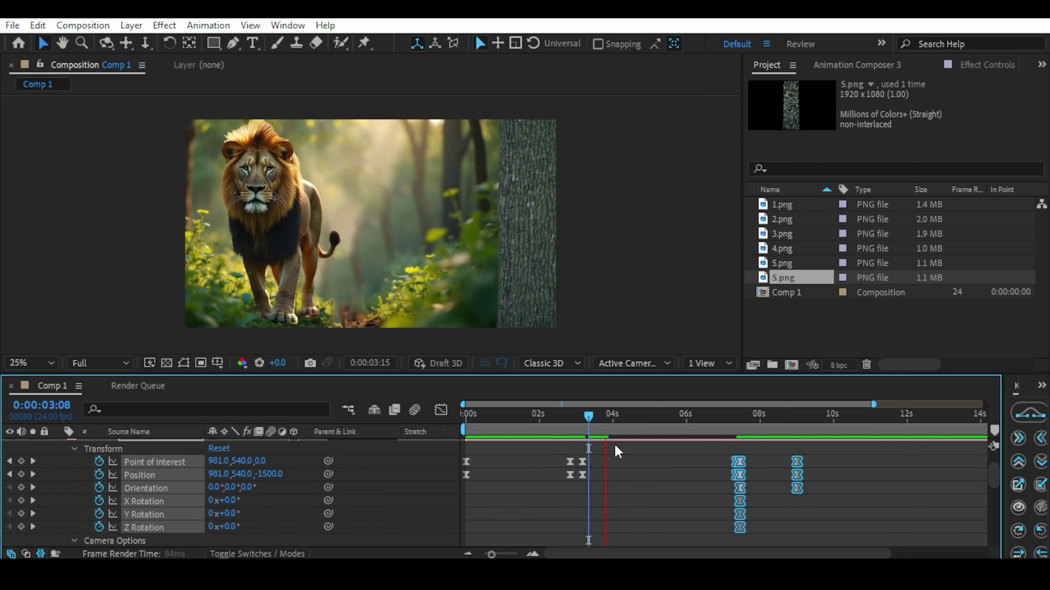
Stop the preview and enable motion blur for the composition and all image layers
{"action": "scroll", "coordinate": [628, 461], "scroll_direction": "up", "scroll_amount": 2}
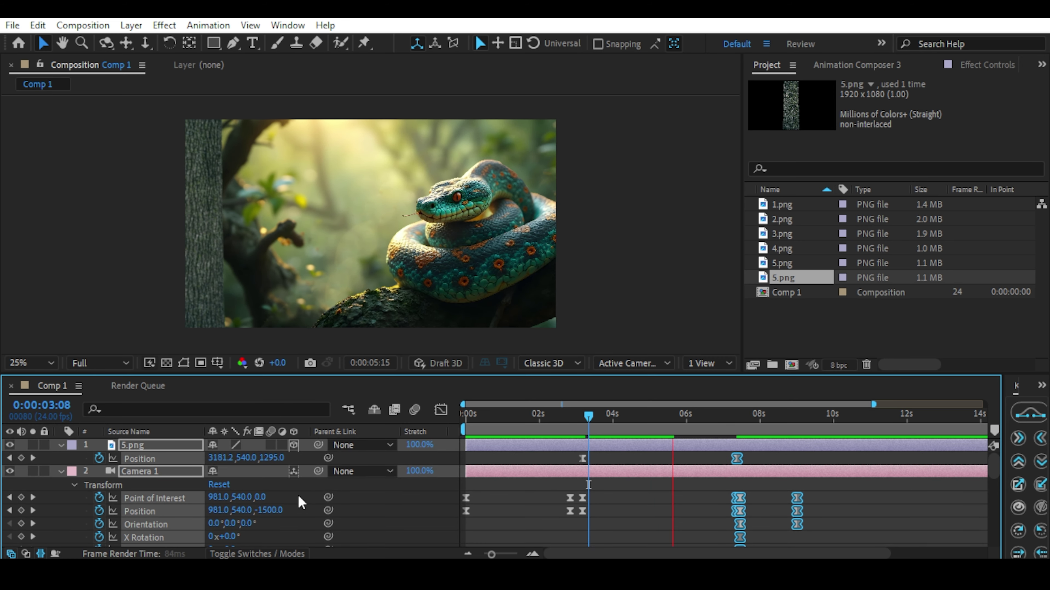
{"action": "key", "text": "space"}
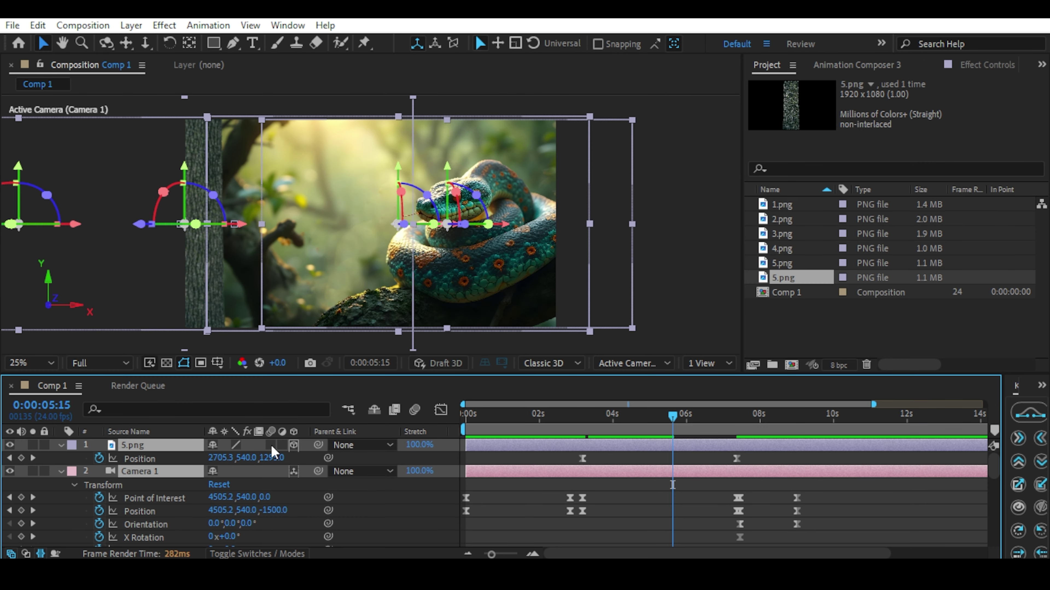
{"action": "key", "text": "grave"}
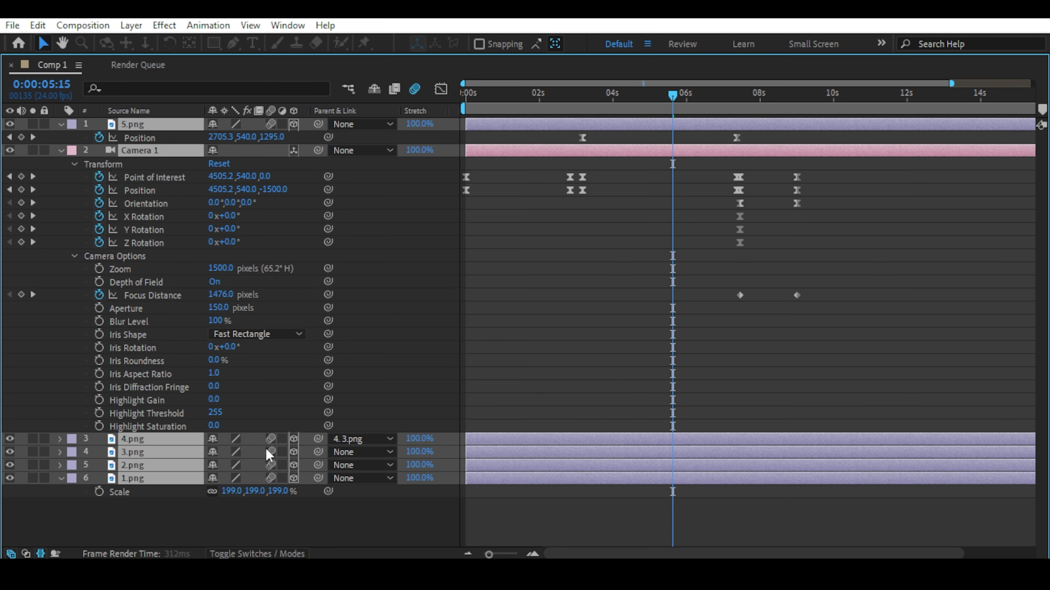
{"action": "key", "text": "grave"}
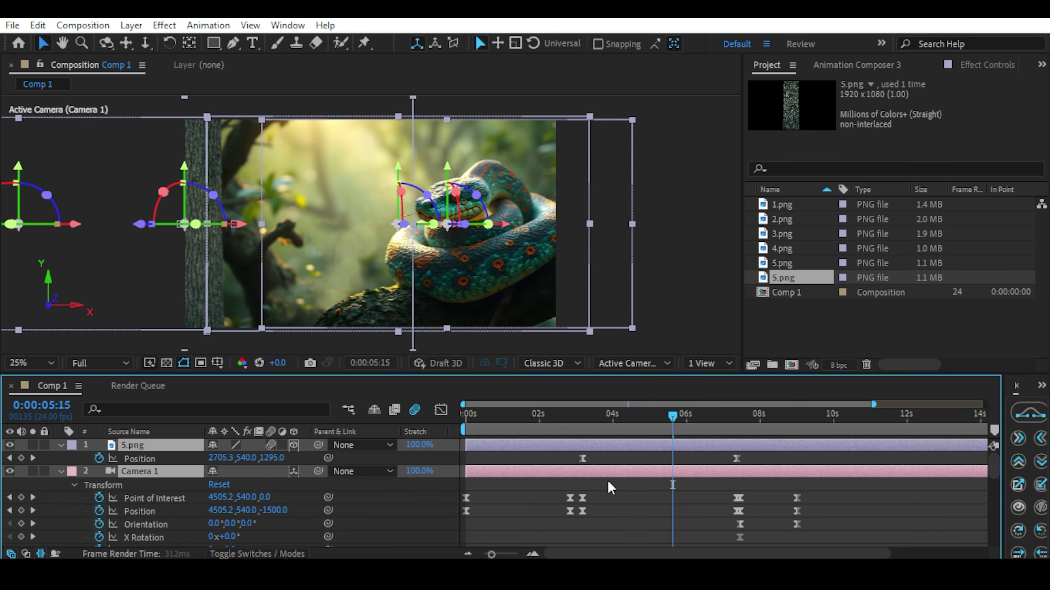
{"action": "left_click_drag", "start_coordinate": [672, 416], "coordinate": [645, 416]}
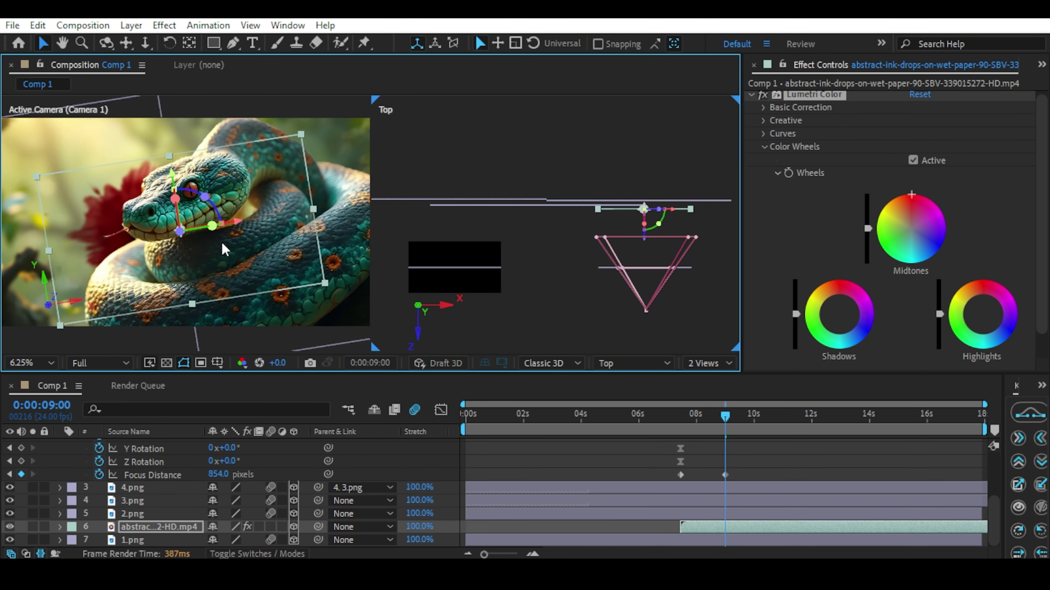
Bring the red ink-drops video layer forward along Z, closer to the camera, and preview the snake zoom from 0:00:07:11
{"action": "left_click", "coordinate": [223, 249]}
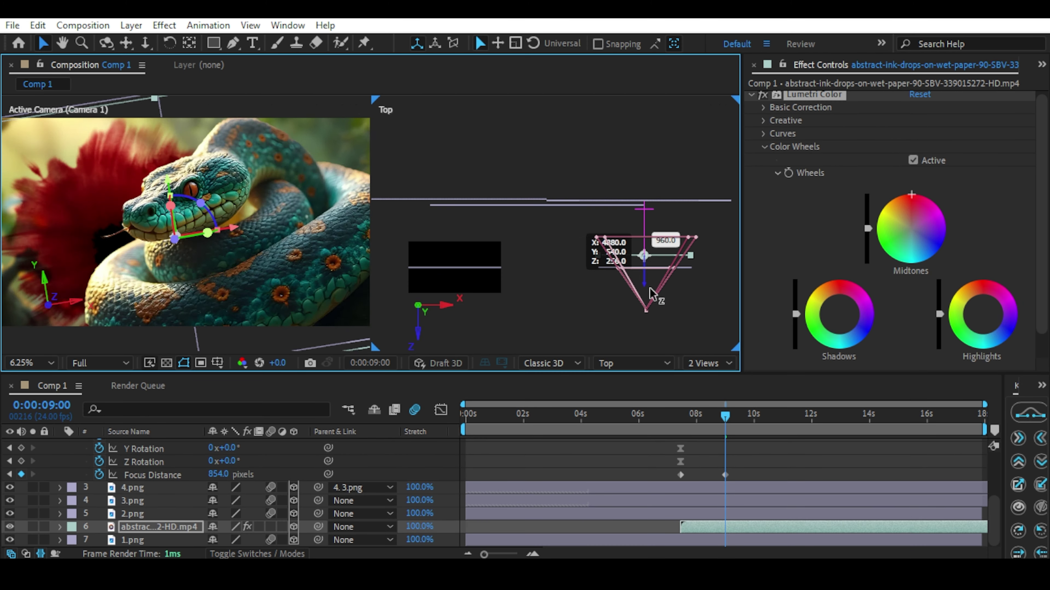
{"action": "left_click_drag", "start_coordinate": [718, 416], "coordinate": [679, 425]}
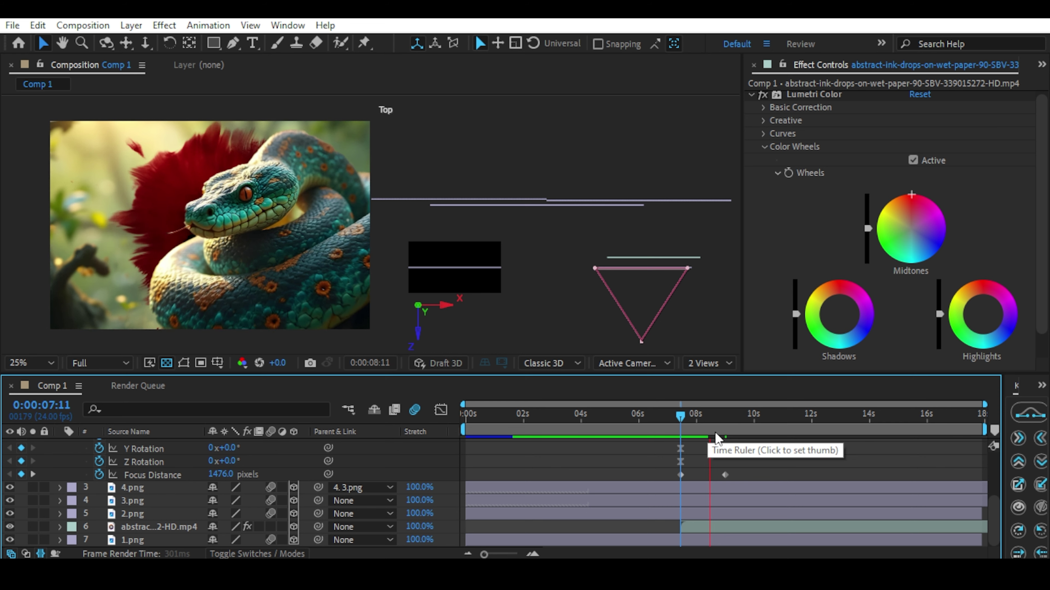
{"action": "key", "text": "space"}
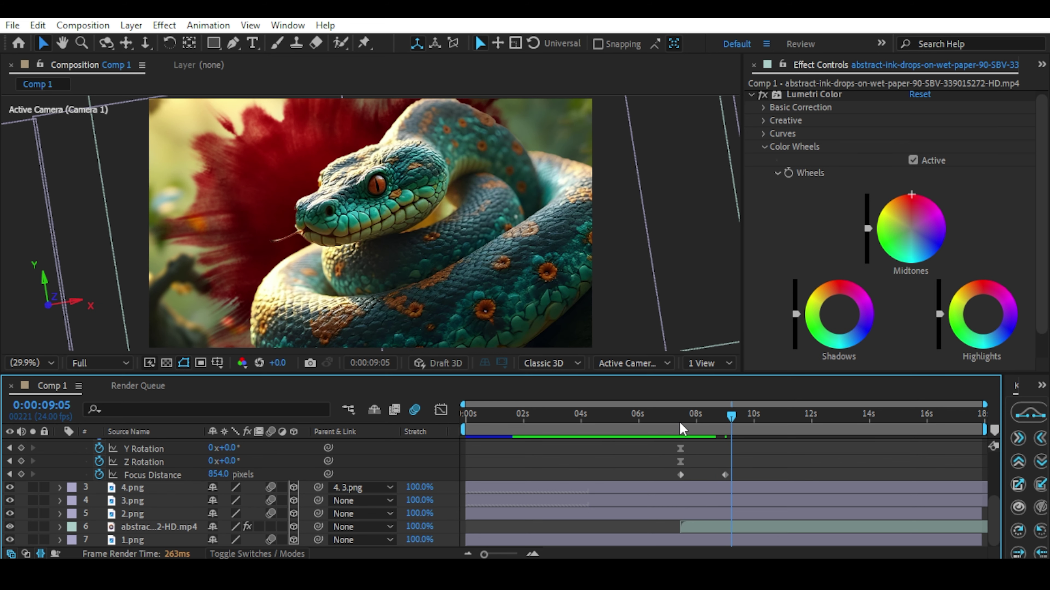
Move the camera's last Focus Distance keyframe to 0:00:09:10 and review the animation from the start
{"action": "left_click_drag", "start_coordinate": [684, 422], "coordinate": [732, 440]}
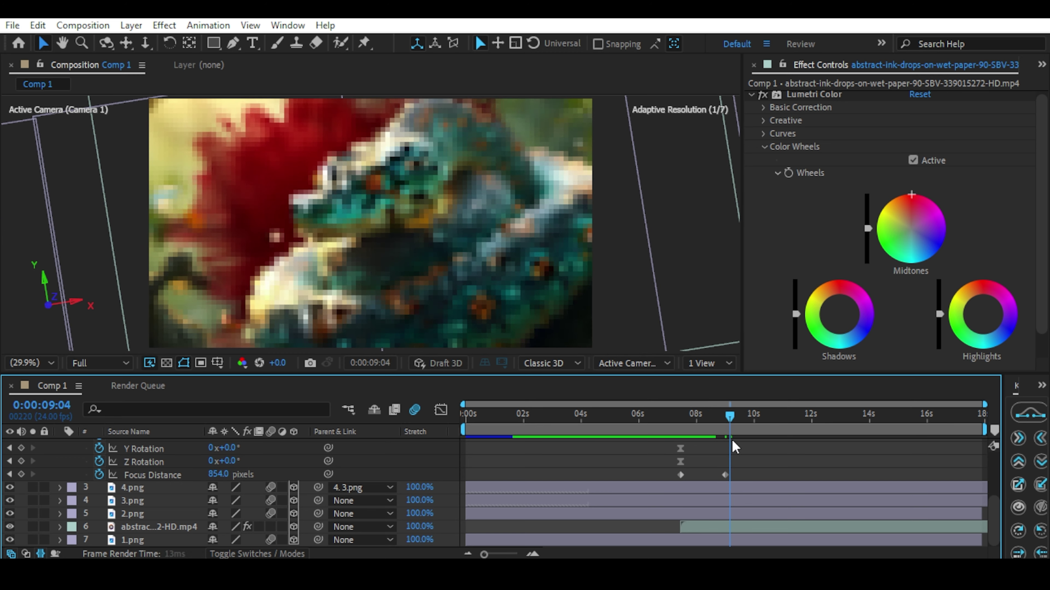
{"action": "left_click", "coordinate": [740, 478]}
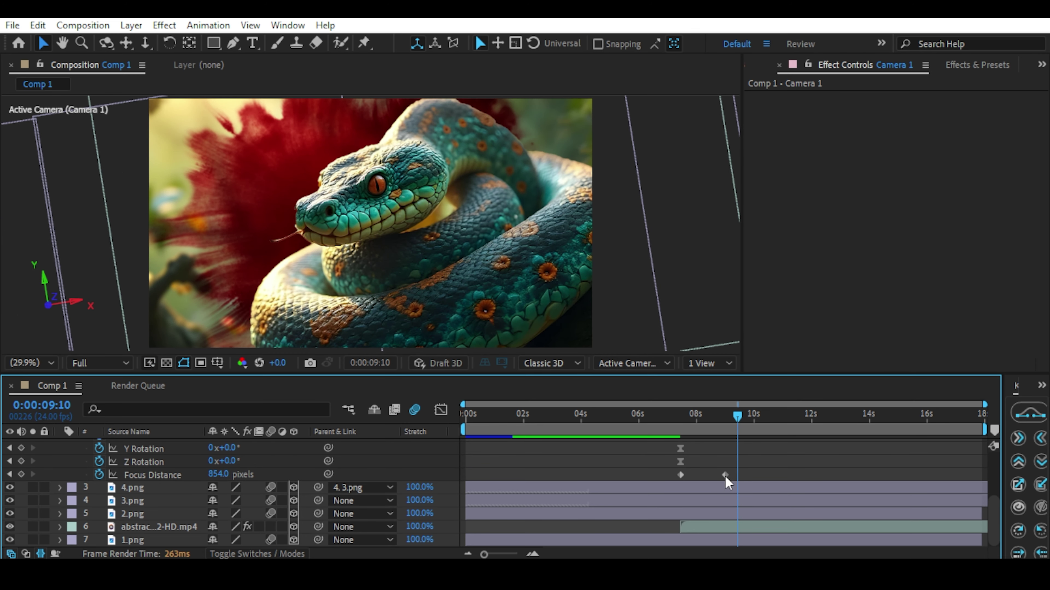
{"action": "left_click_drag", "start_coordinate": [724, 476], "coordinate": [738, 476]}
{"action": "left_click", "coordinate": [723, 417]}
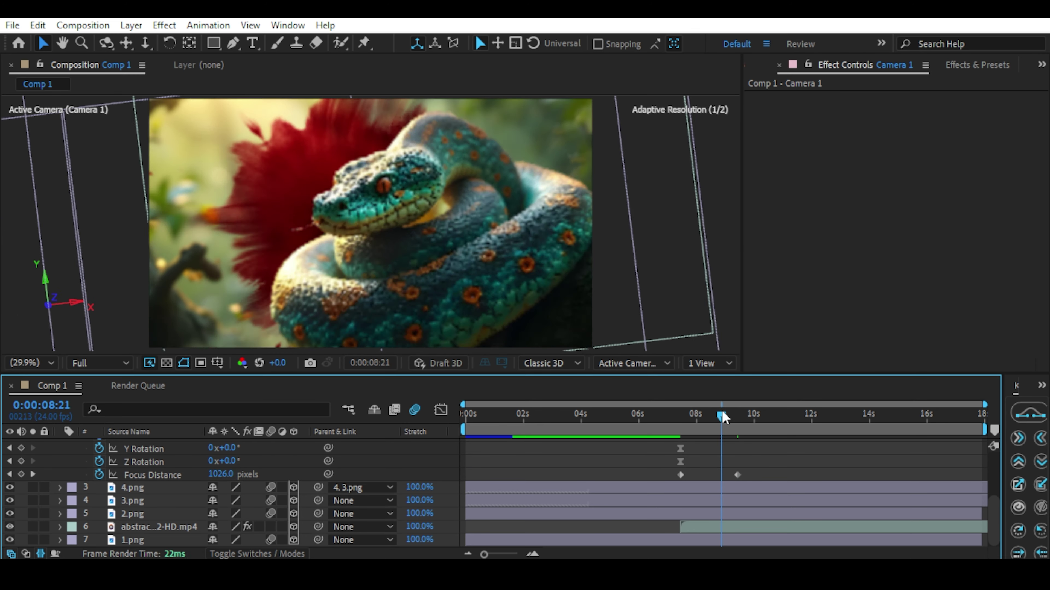
{"action": "key", "text": "Home"}
{"action": "left_click_drag", "start_coordinate": [474, 419], "coordinate": [465, 557]}
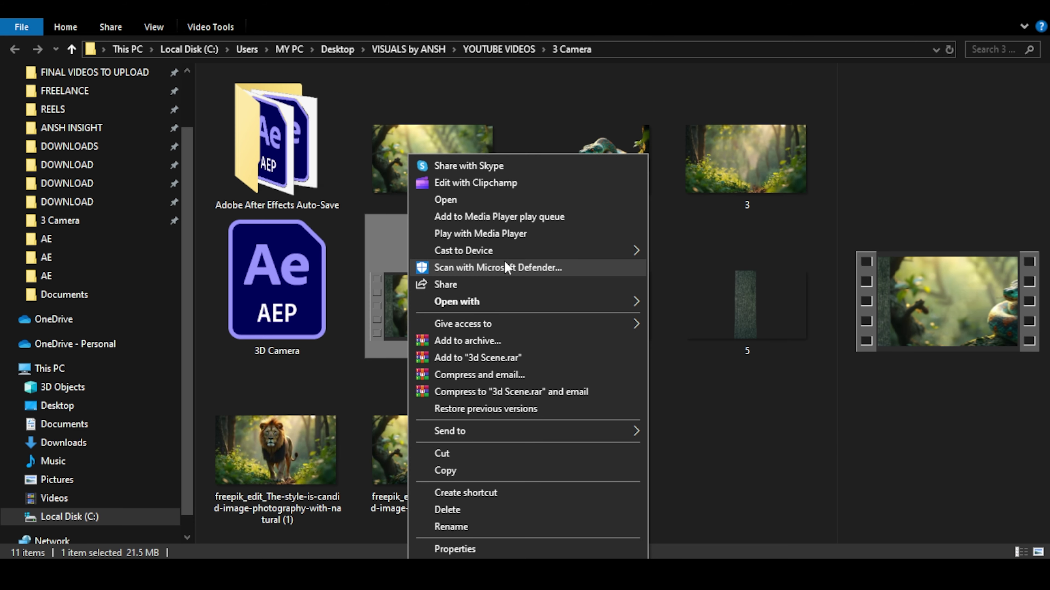